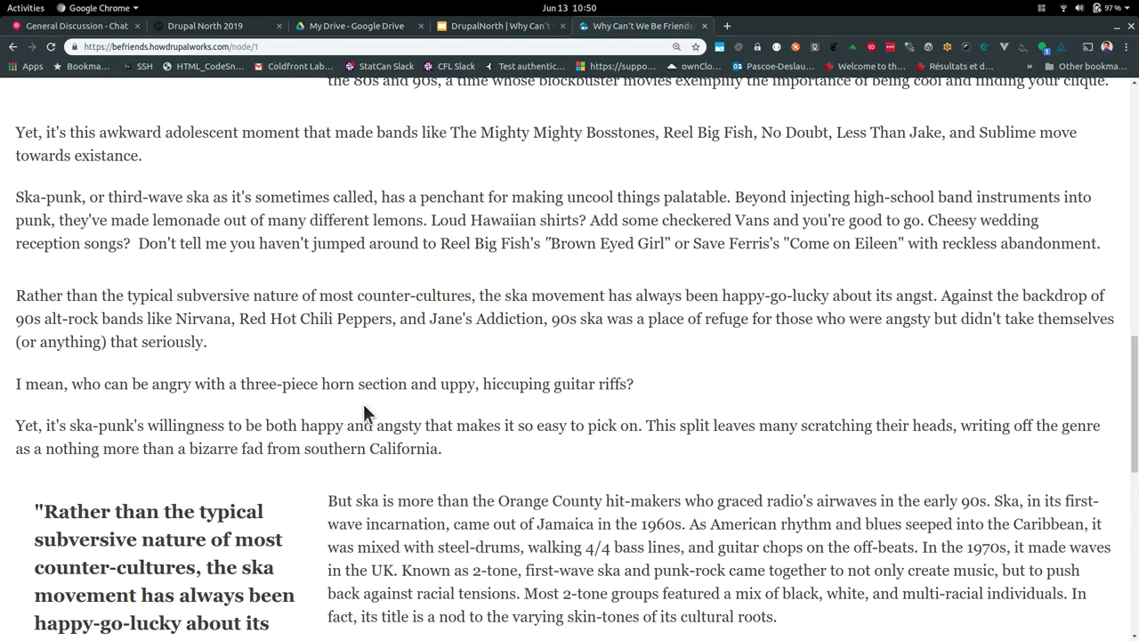
- Go to /node/add and choose Commentary Article to get a blank article form
scroll(363, 404, "up", 15)
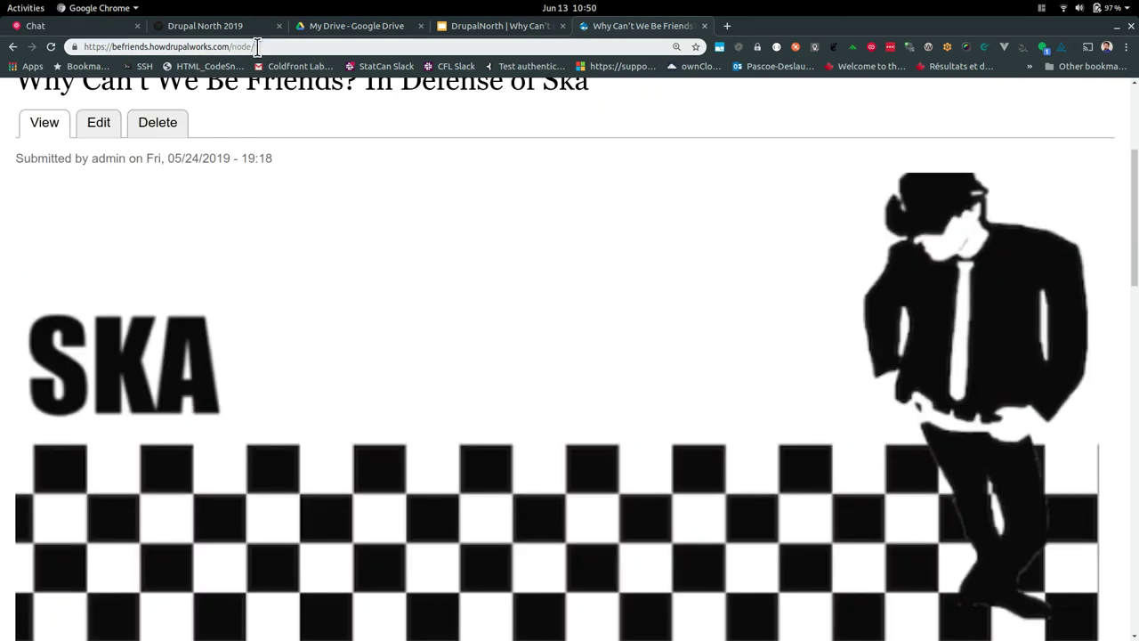
left_click(341, 48)
key("BackSpace")
type("a")
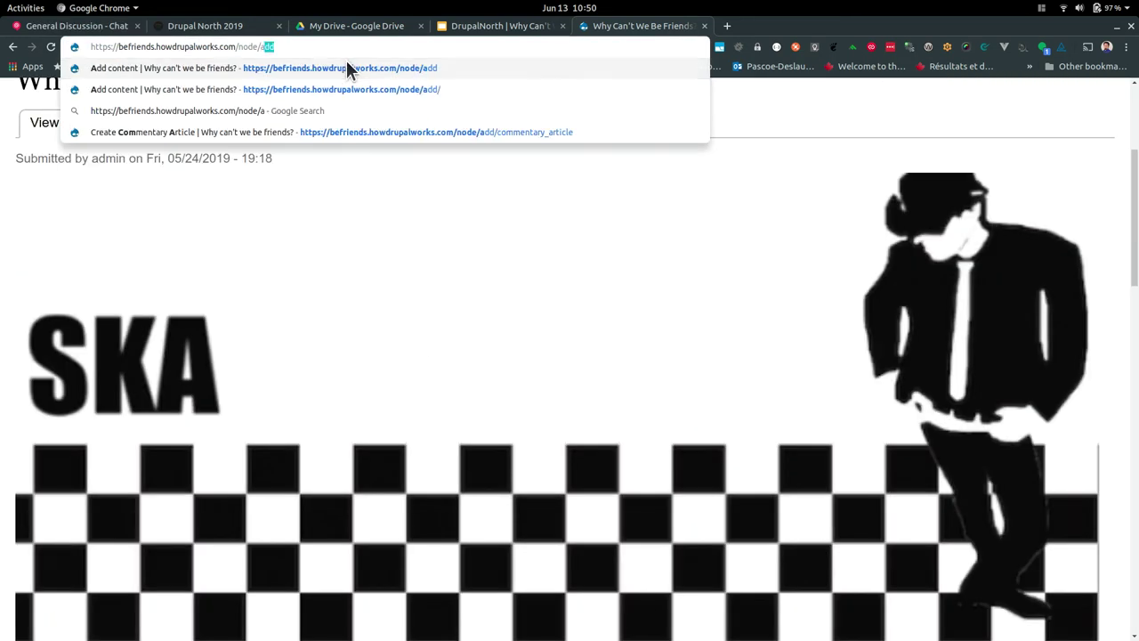
type("dd")
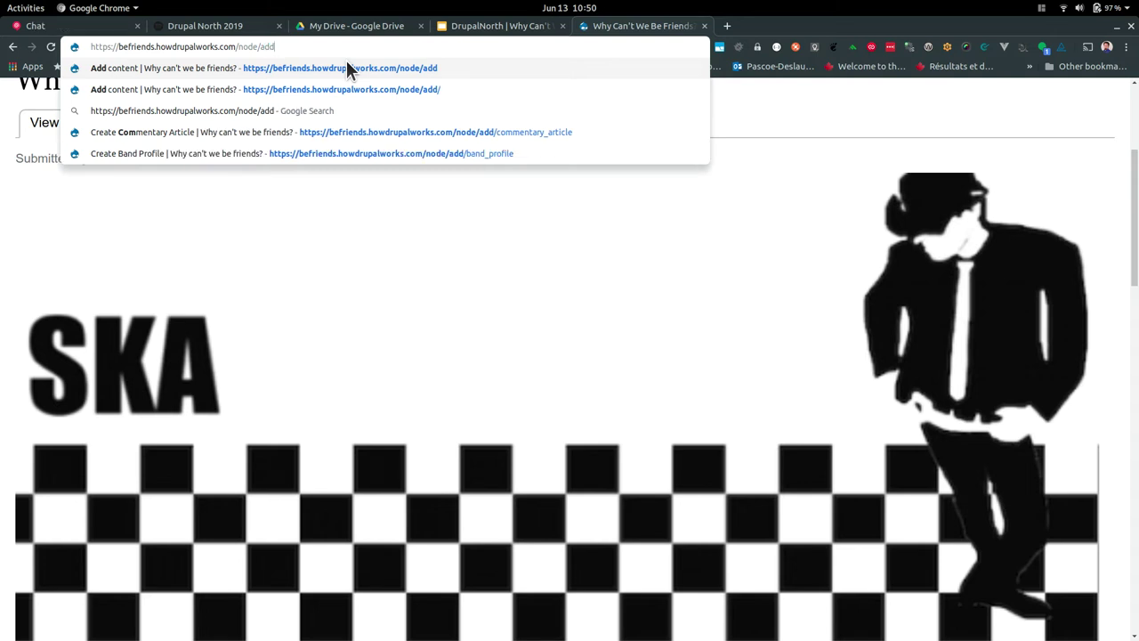
left_click(346, 62)
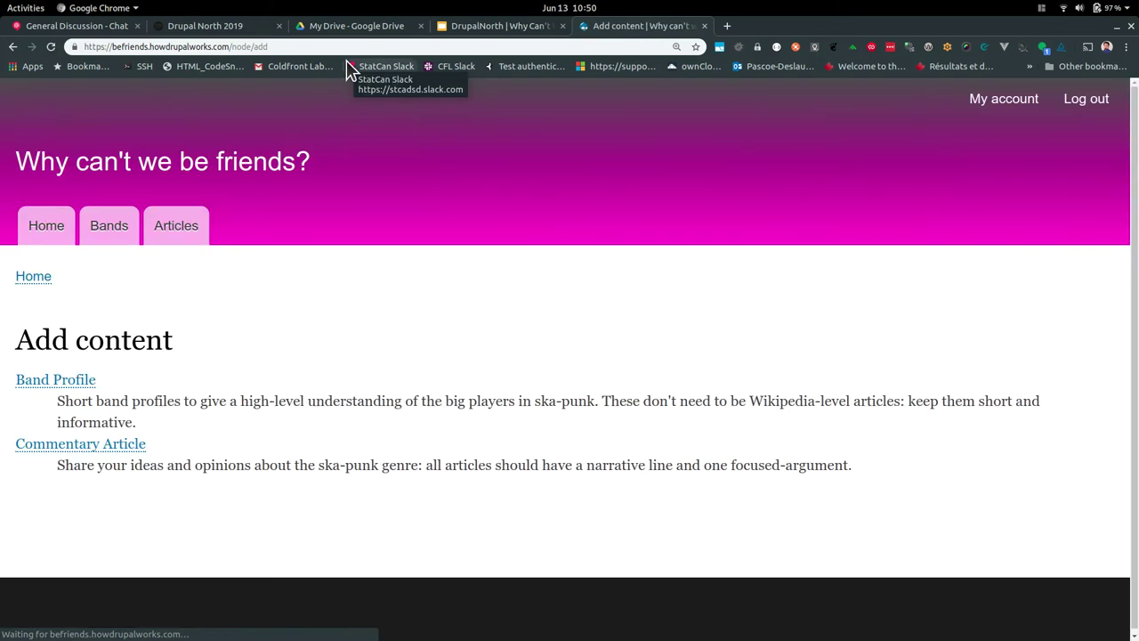
left_click(110, 453)
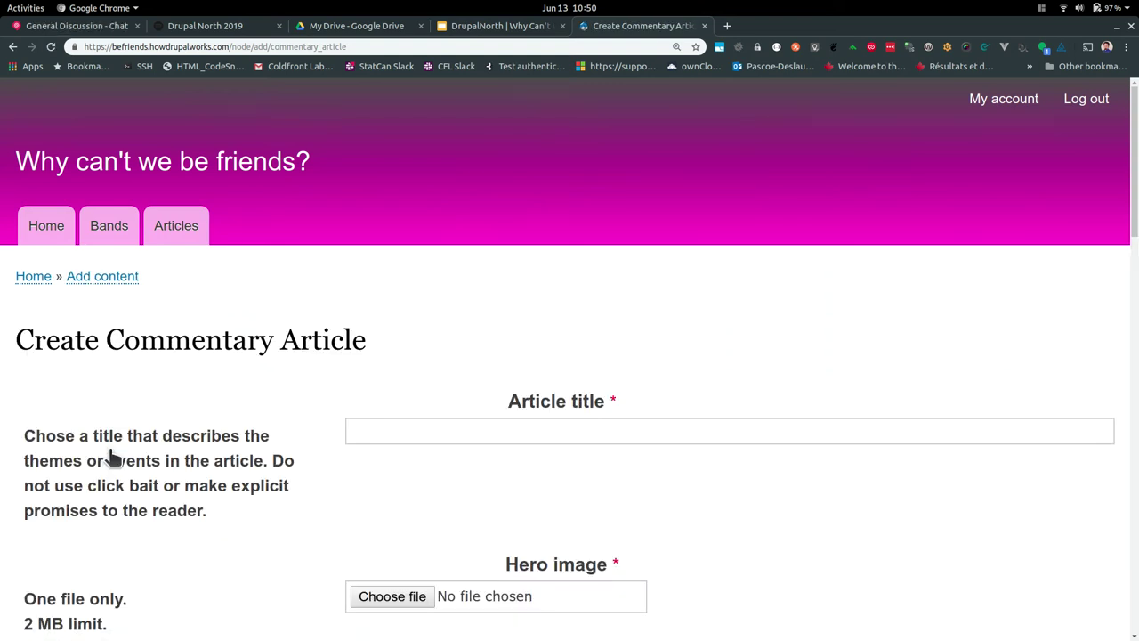
scroll(109, 409, "down", 4)
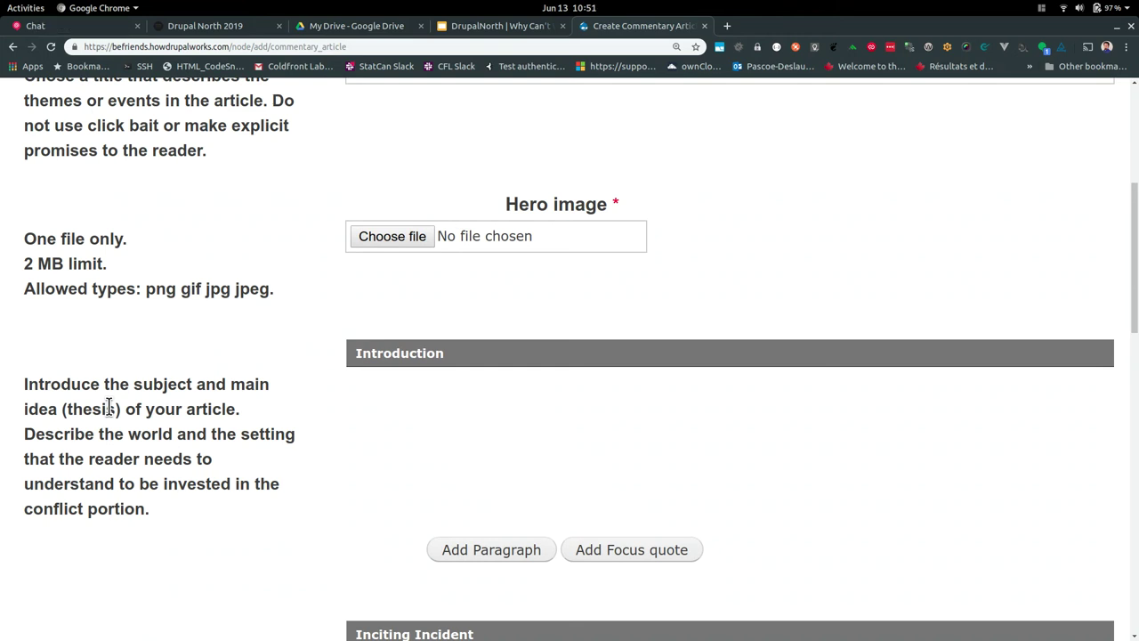
scroll(108, 408, "up", 5)
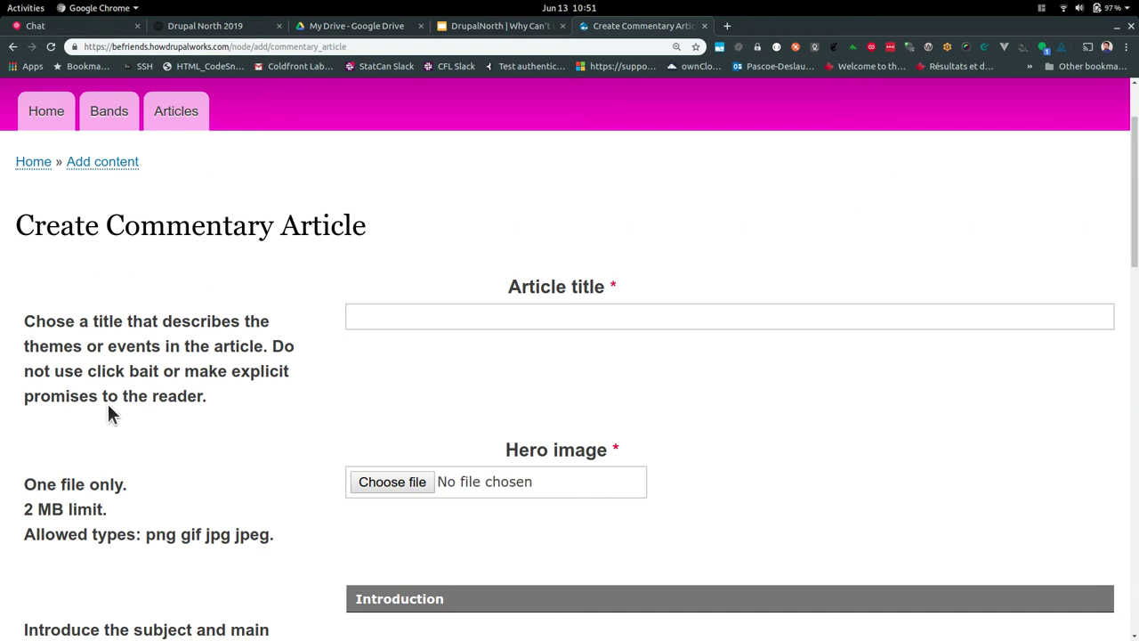
scroll(107, 405, "down", 5)
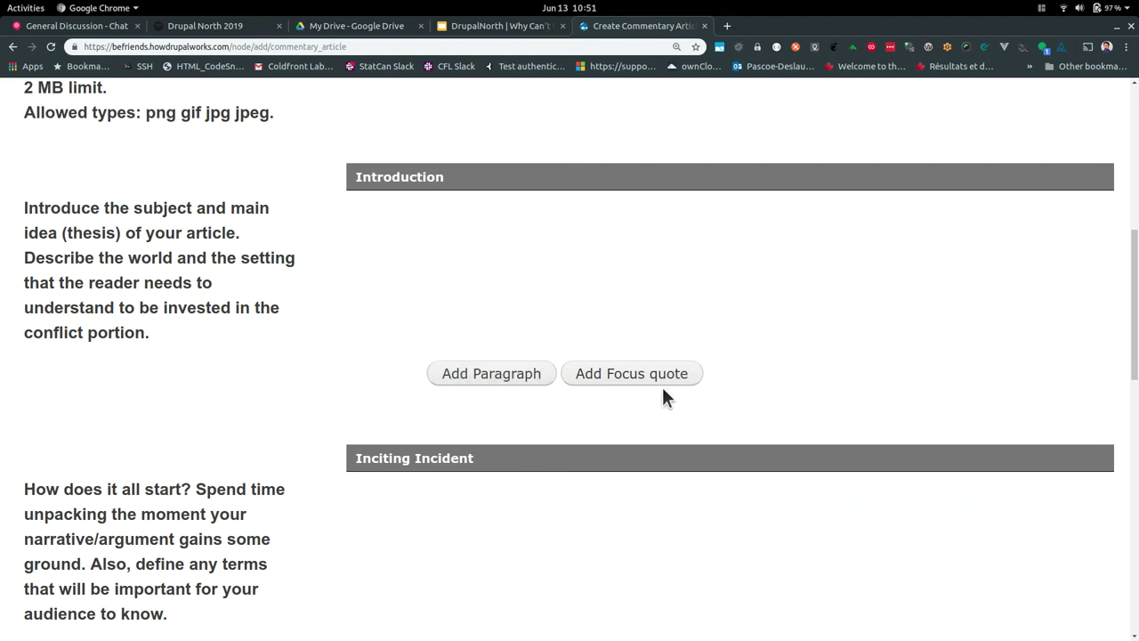
scroll(663, 368, "down", 5)
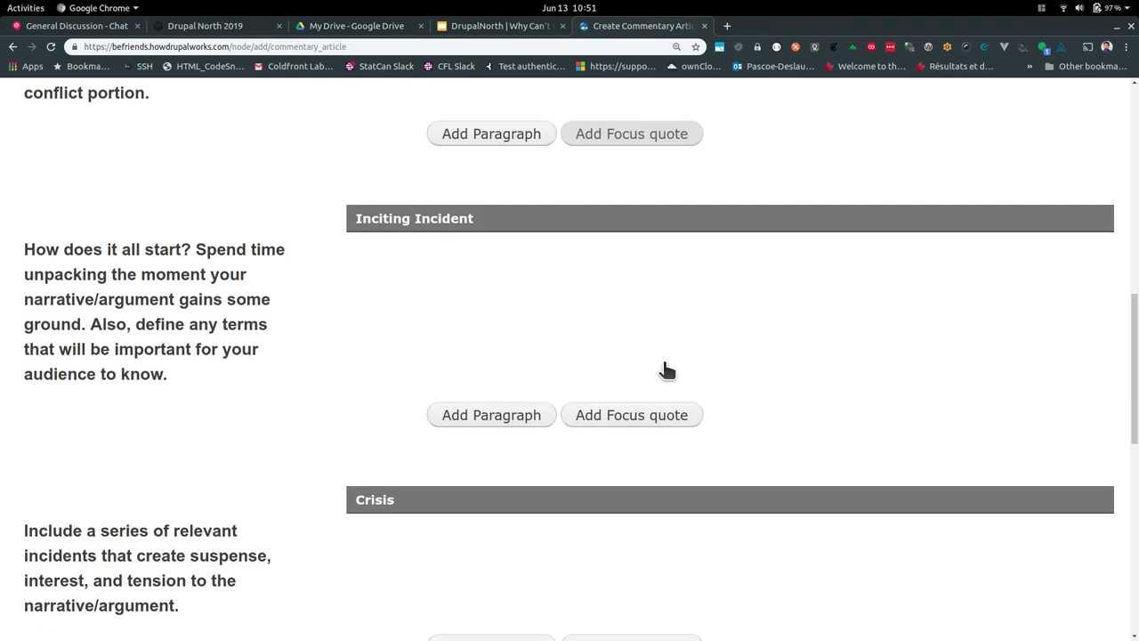
scroll(662, 361, "down", 6)
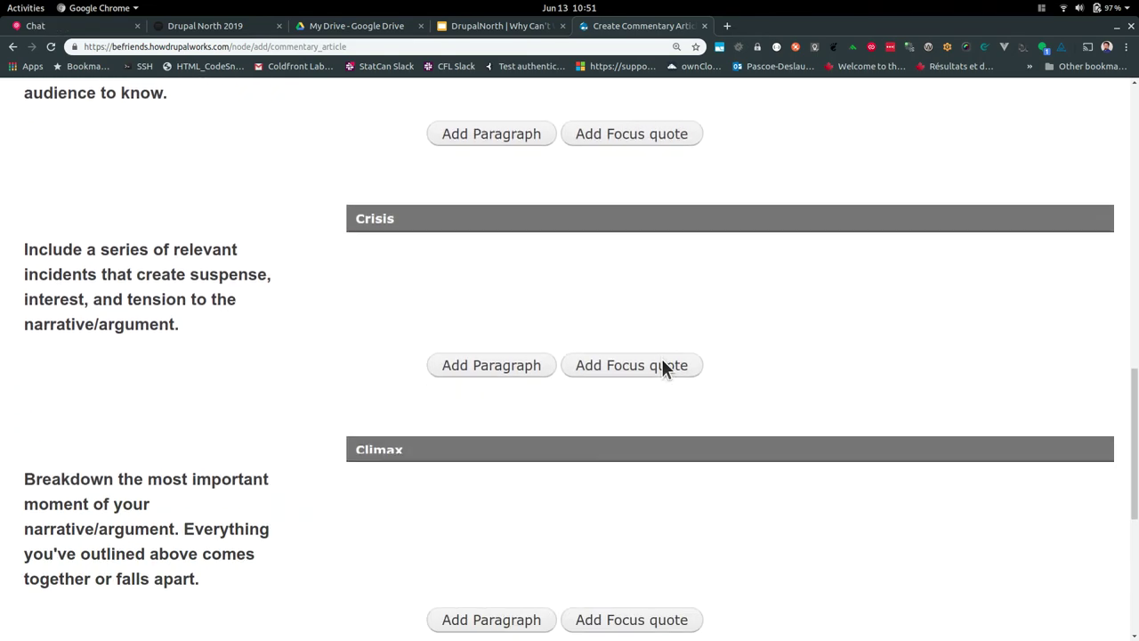
scroll(663, 356, "down", 4)
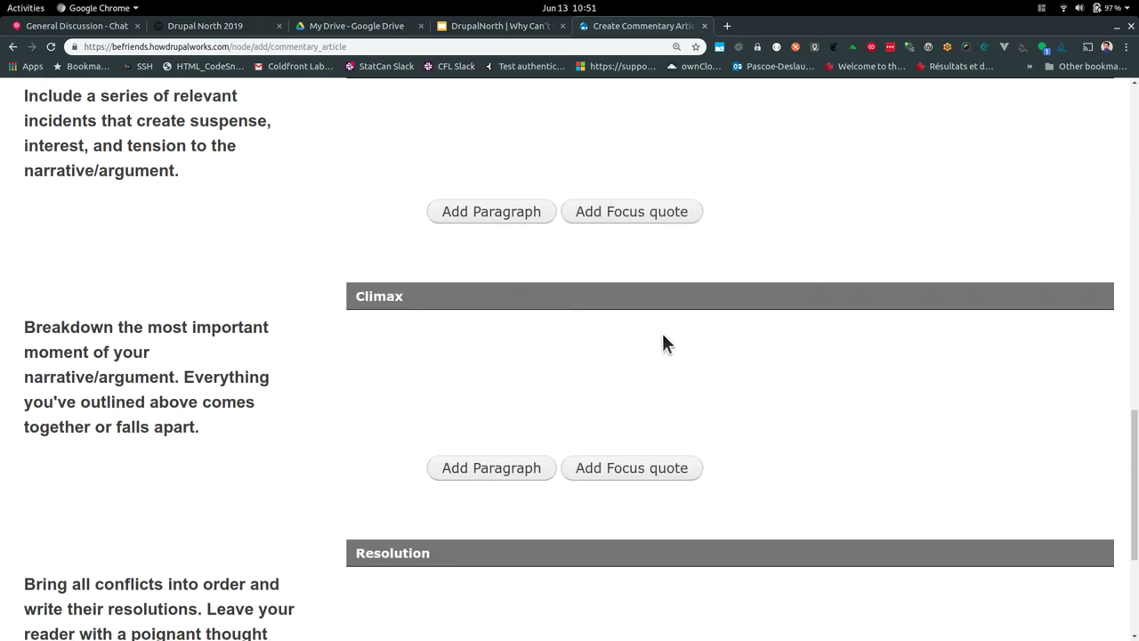
scroll(664, 326, "down", 3)
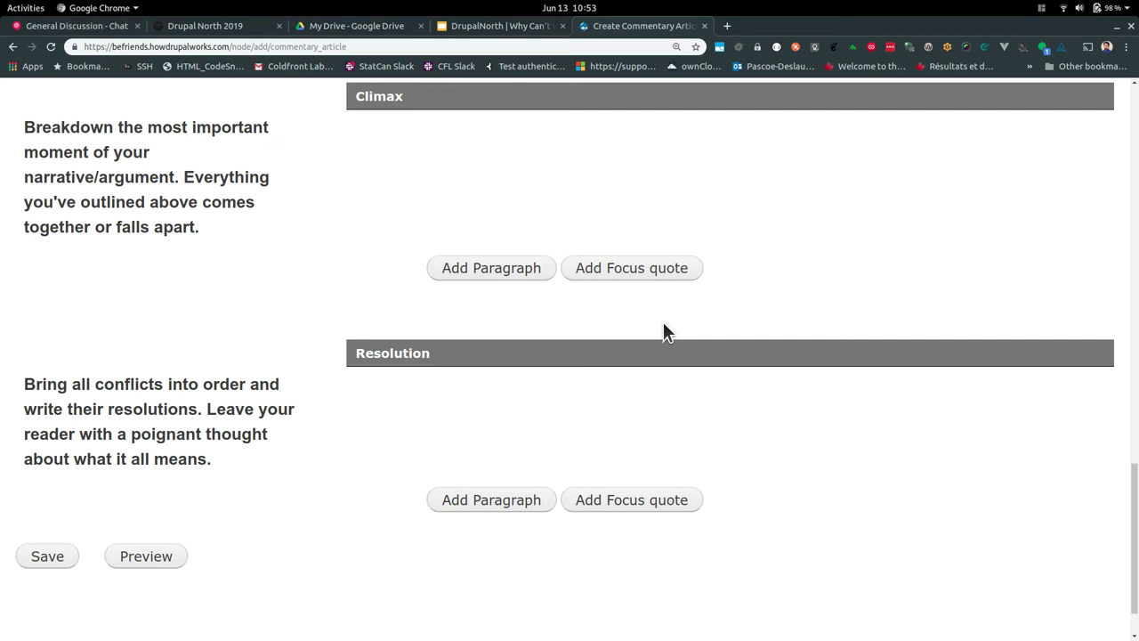
- Present the Slides deck full screen and advance to slide 53, 'Demo contrib modules'
left_click(513, 30)
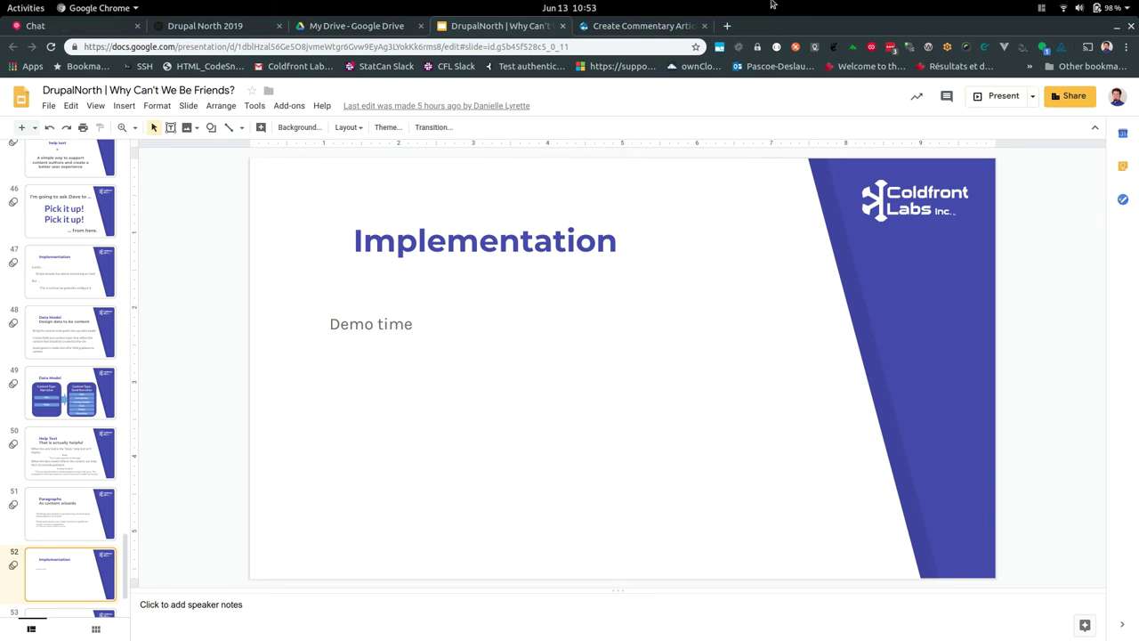
left_click(645, 27)
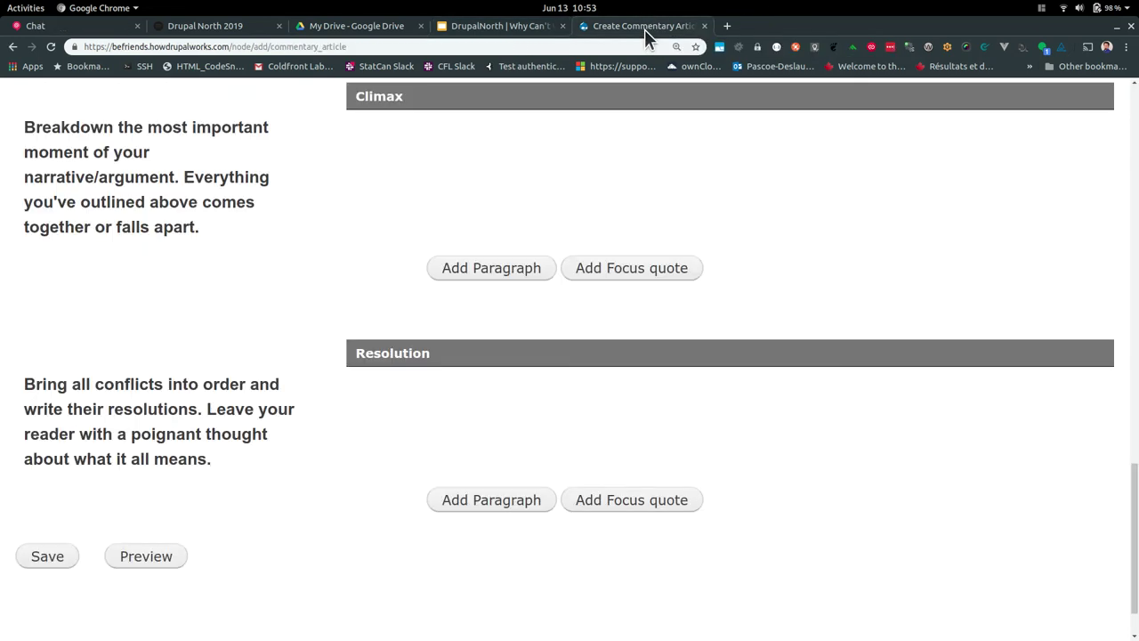
scroll(596, 187, "up", 15)
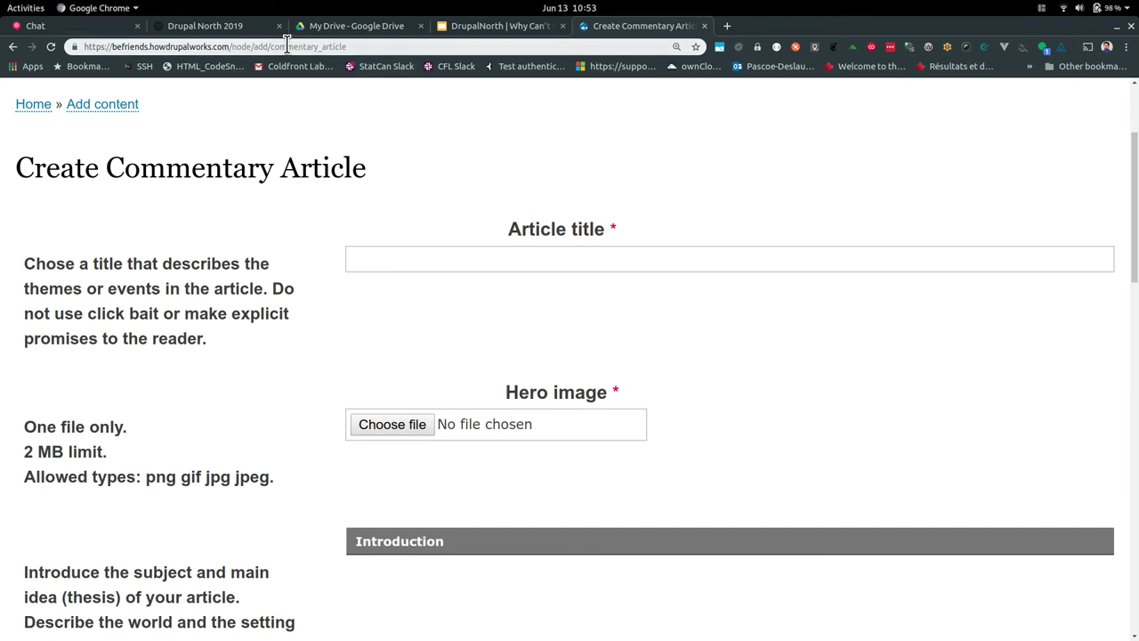
left_click(535, 30)
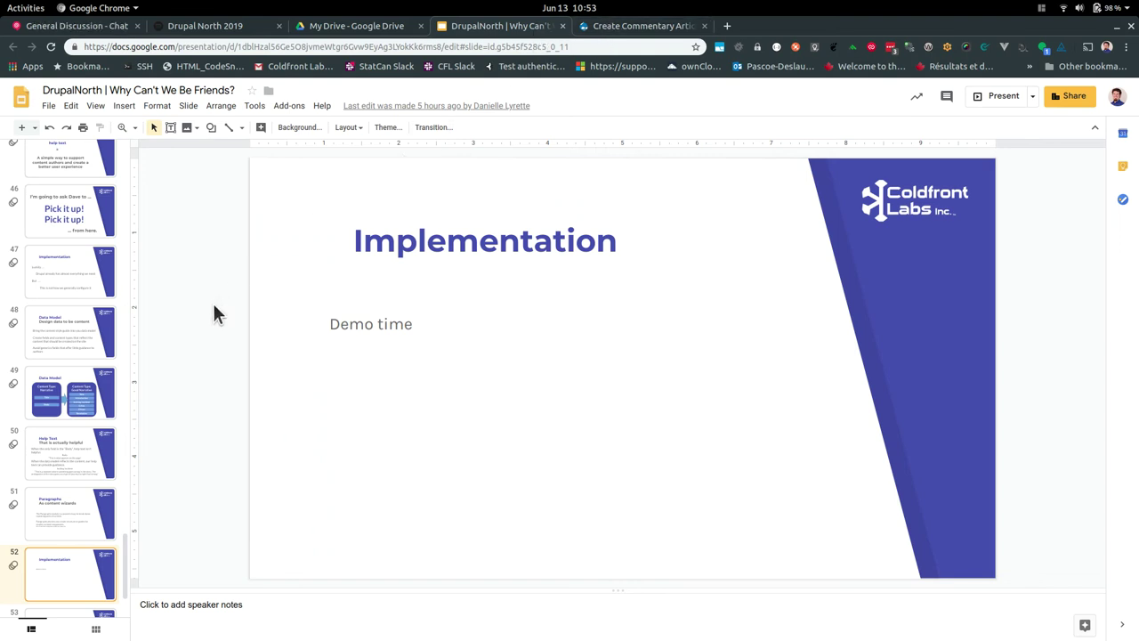
left_click(1000, 98)
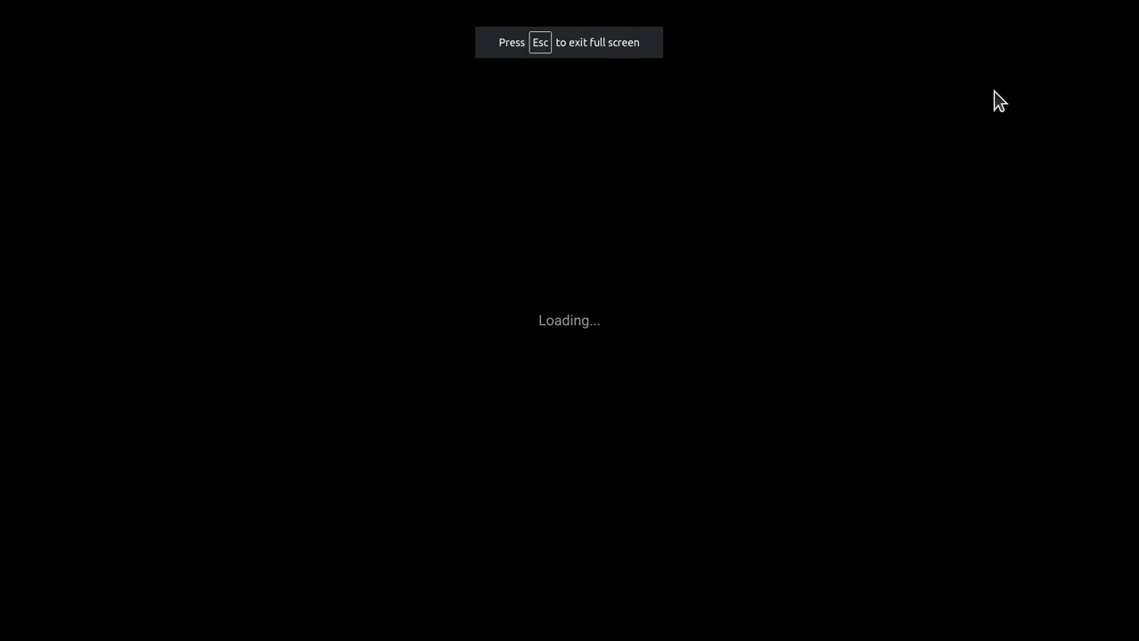
key("Right")
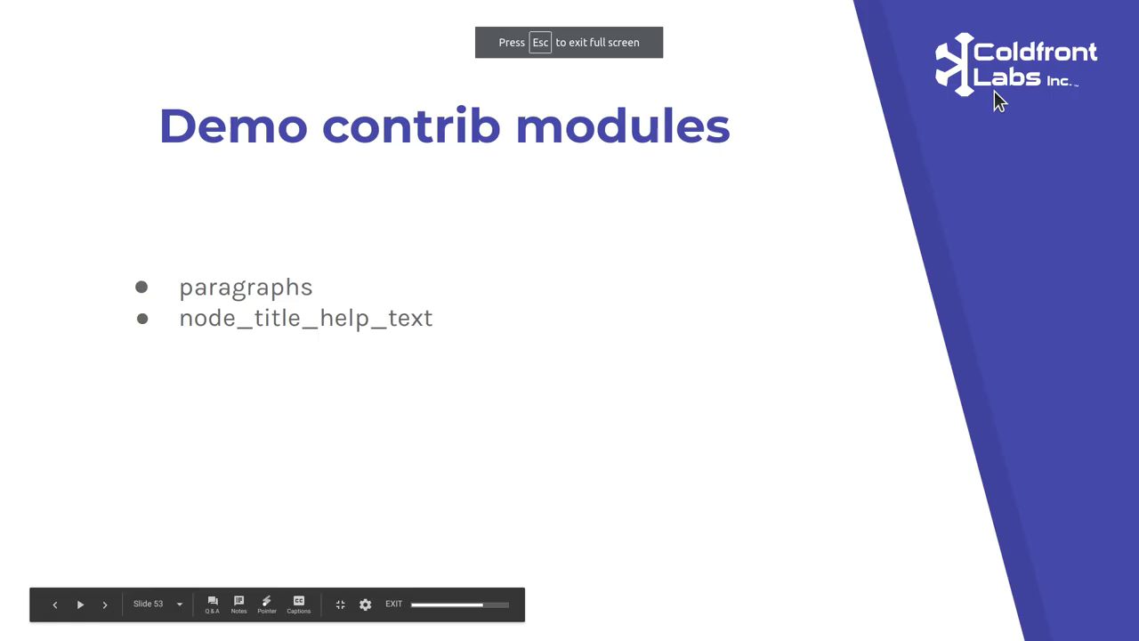
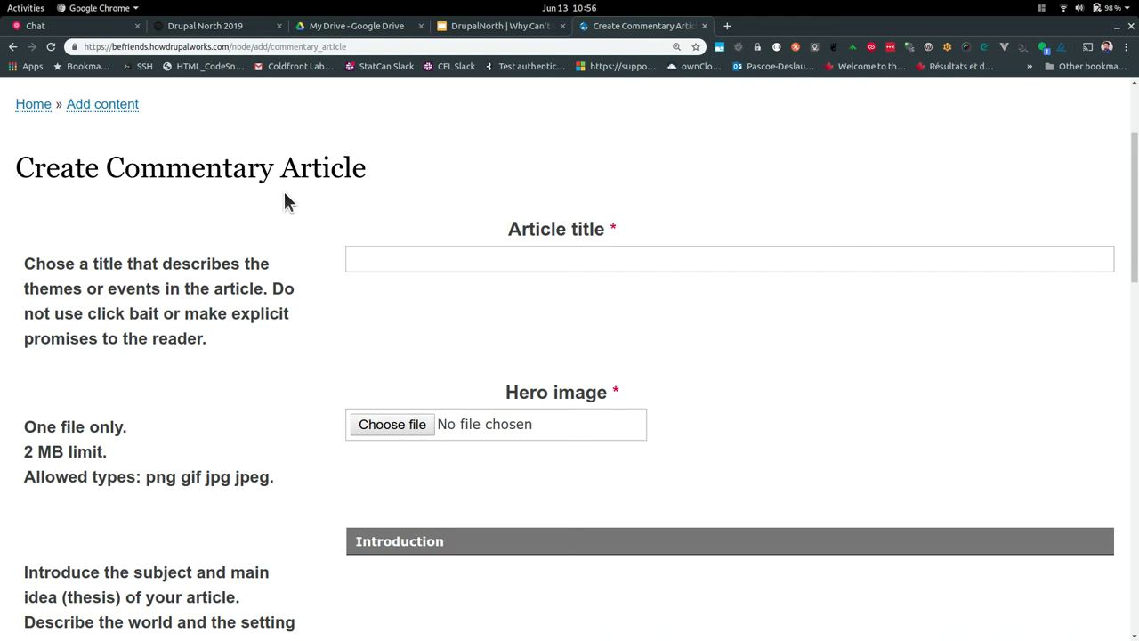
- Add a Focus quote item to the Introduction and place the cursor in its Quote field
scroll(285, 197, "down", 5)
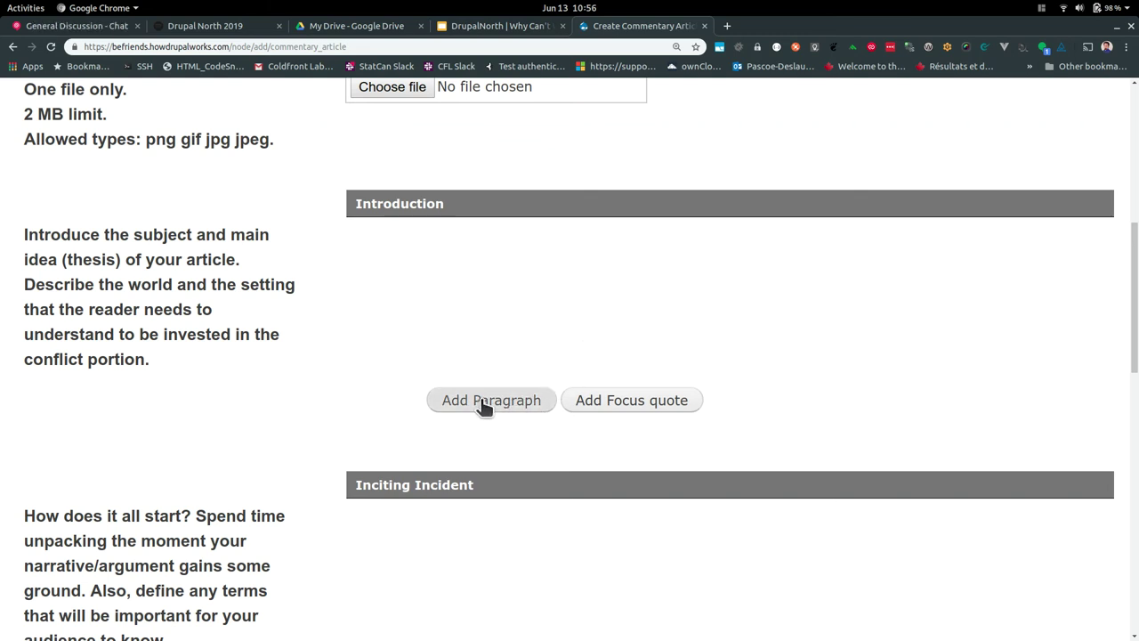
left_click(612, 406)
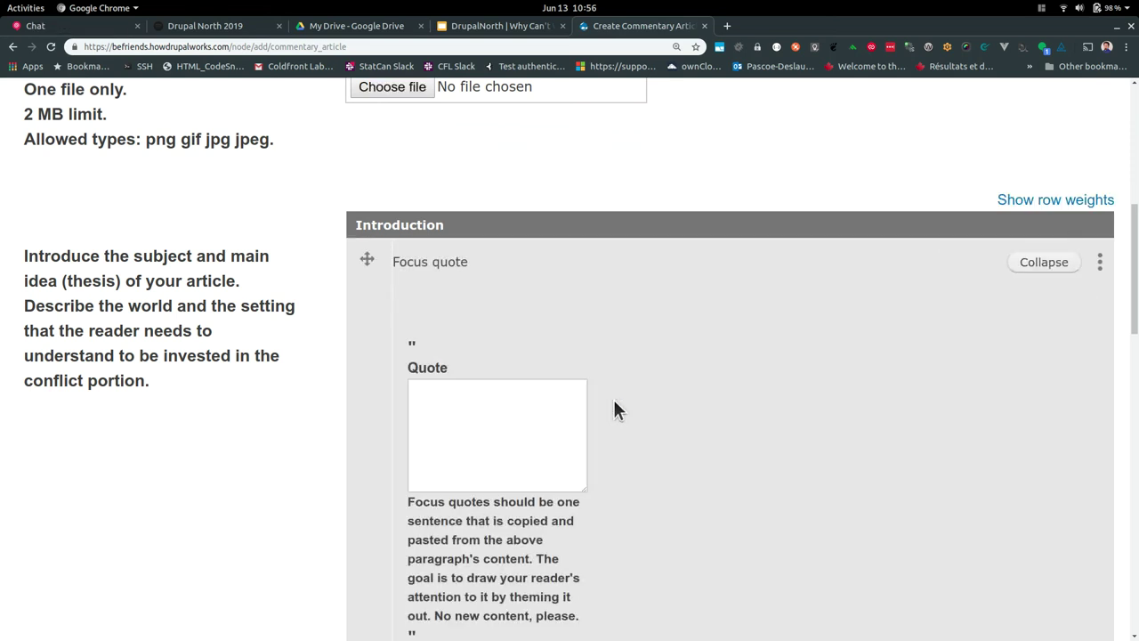
left_click(508, 296)
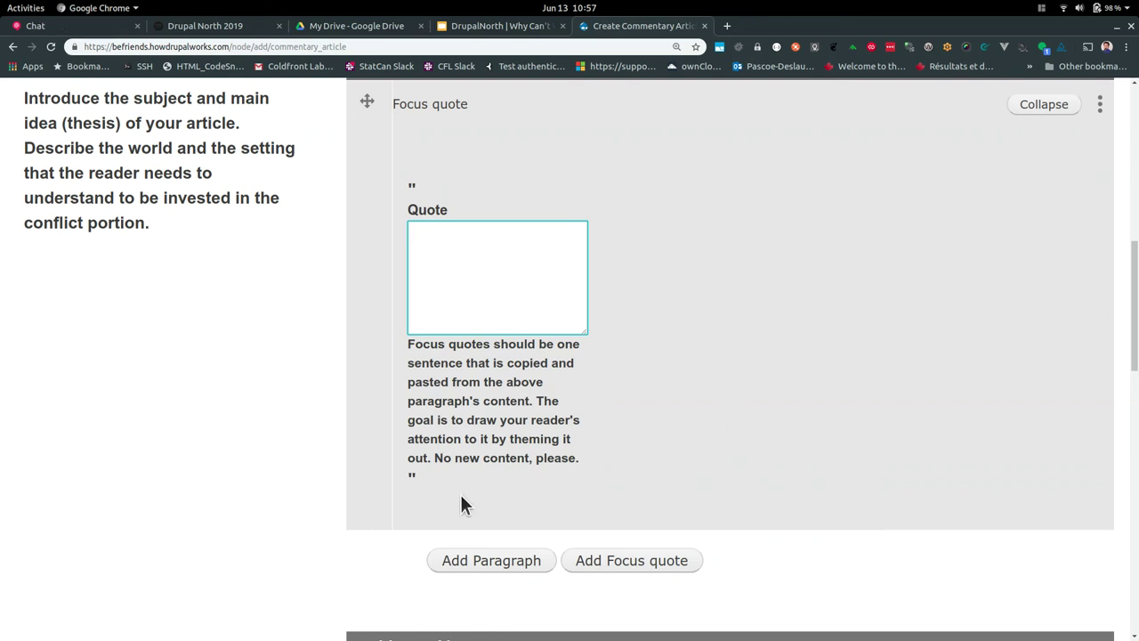
- Add an empty Paragraph item below the Focus quote in the Introduction
left_click(460, 560)
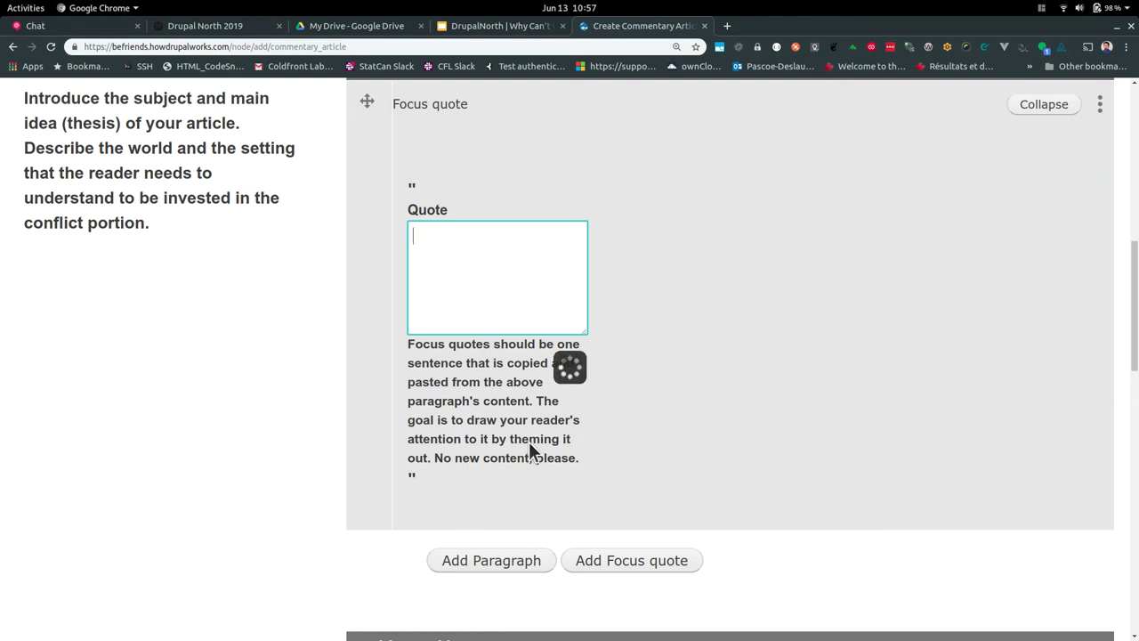
scroll(528, 441, "down", 5)
scroll(529, 444, "down", 3)
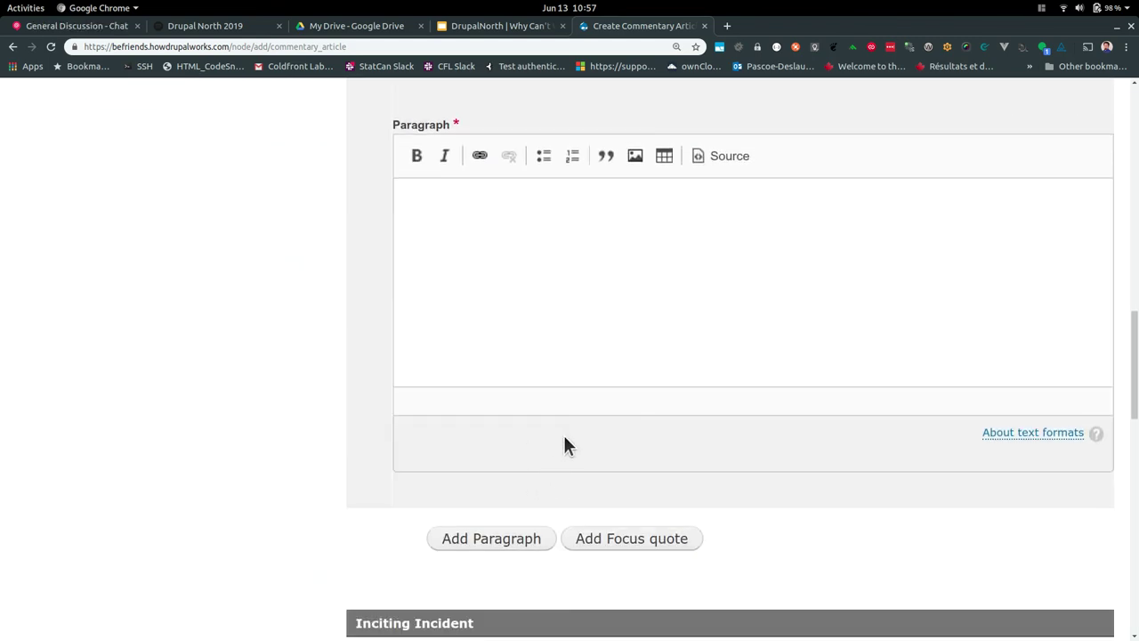
scroll(567, 407, "up", 1)
left_click(568, 401)
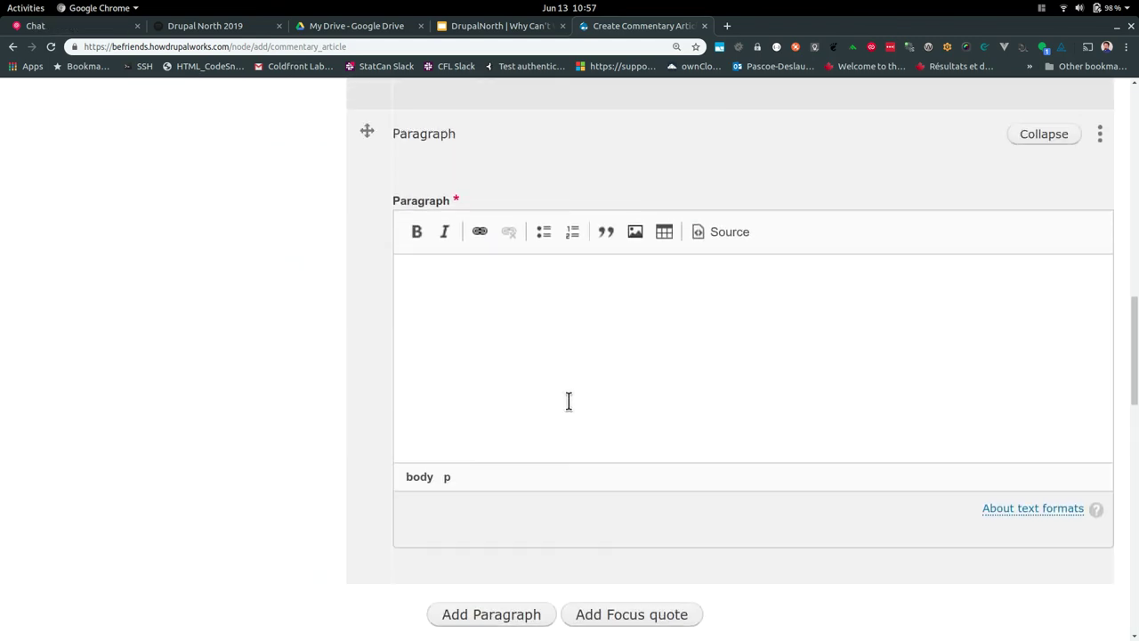
scroll(569, 401, "down", 2)
scroll(568, 400, "up", 10)
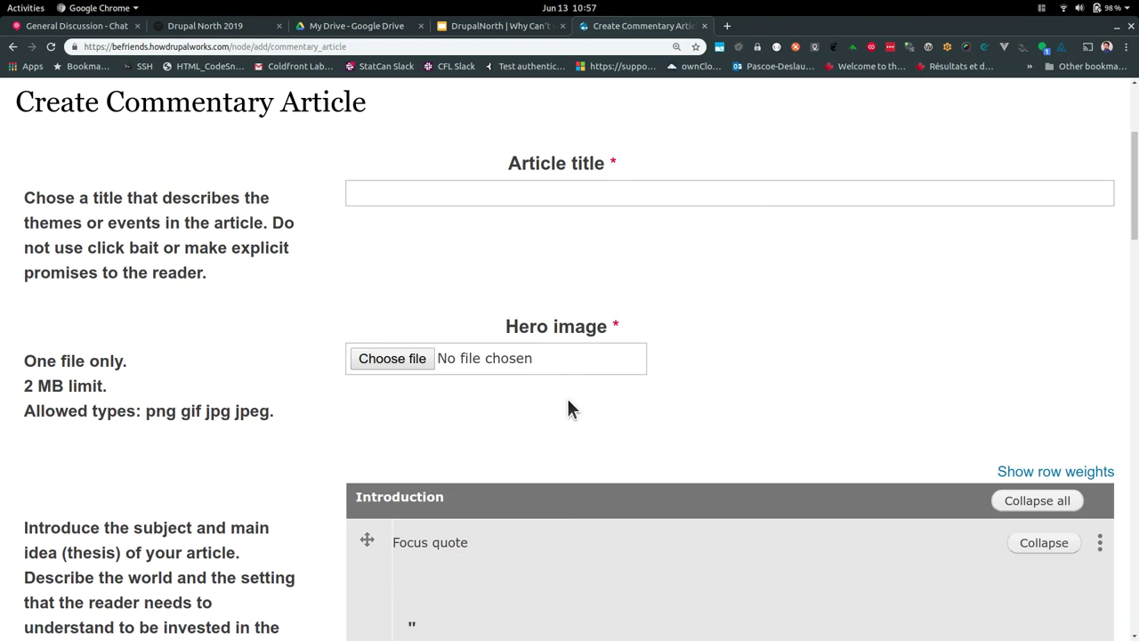
scroll(567, 408, "up", 3)
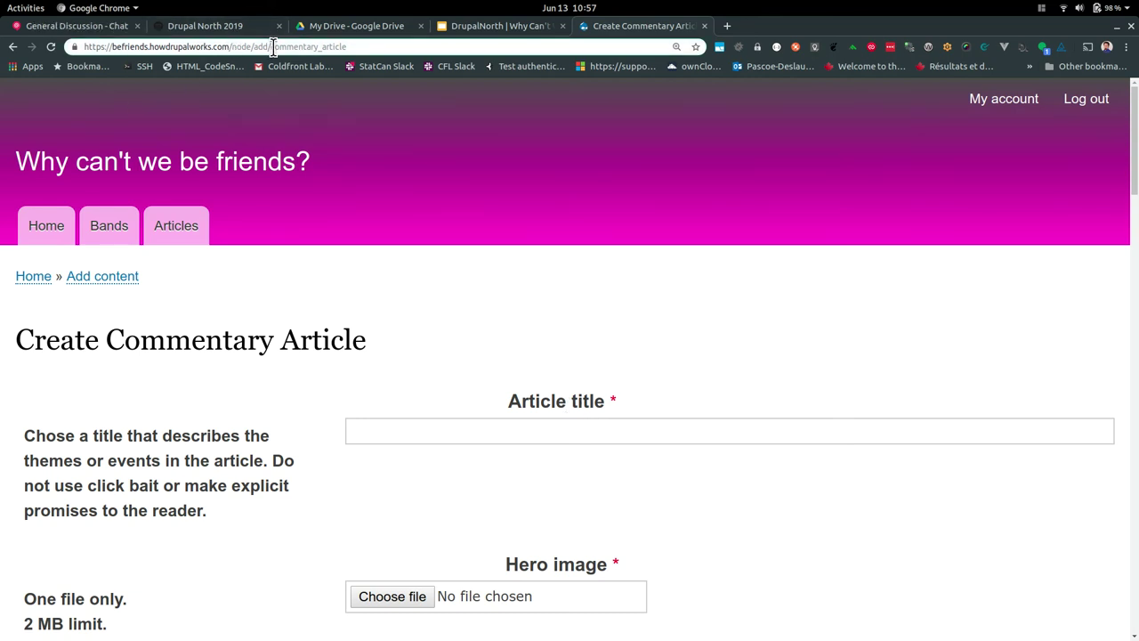
left_click_drag(273, 46, 407, 61)
key("BackSpace")
key("Return")
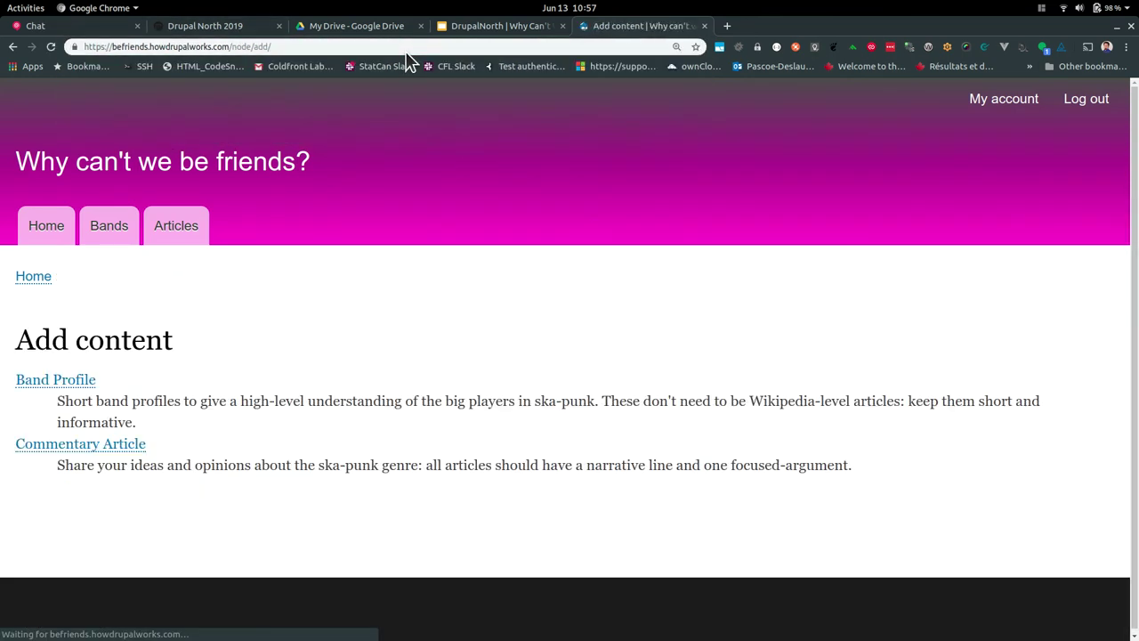
left_click(55, 381)
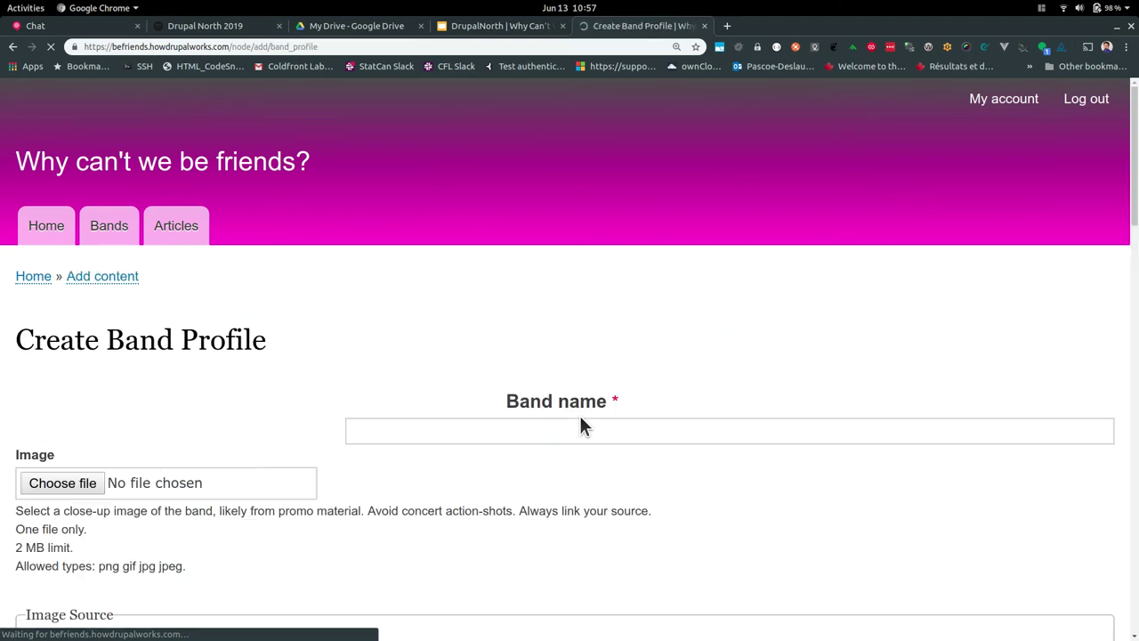
scroll(580, 418, "down", 5)
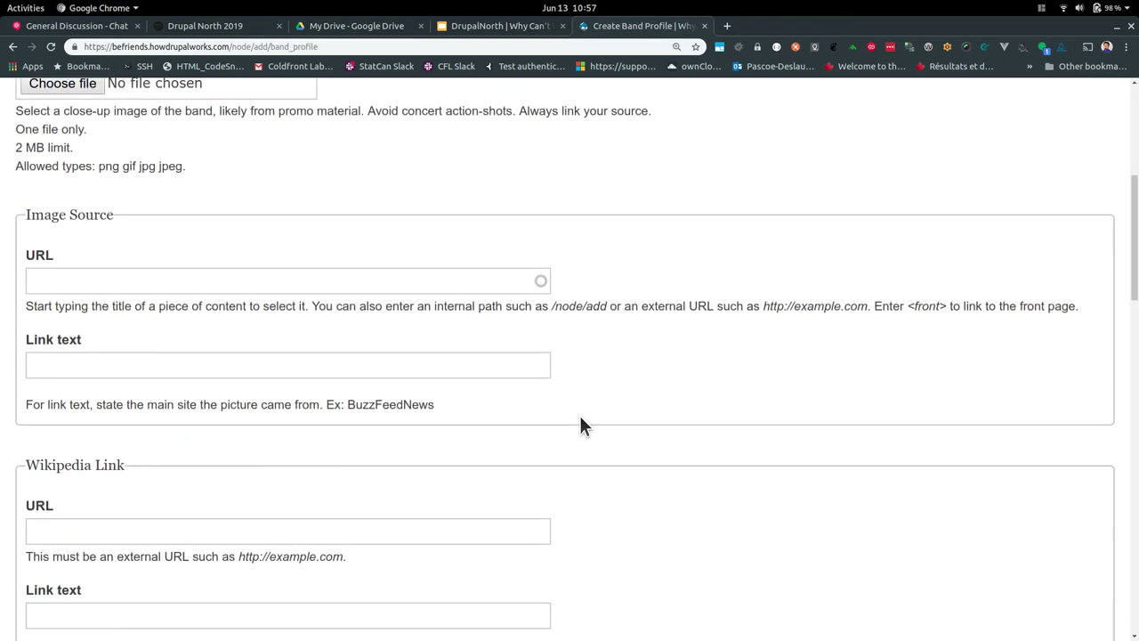
scroll(580, 413, "down", 8)
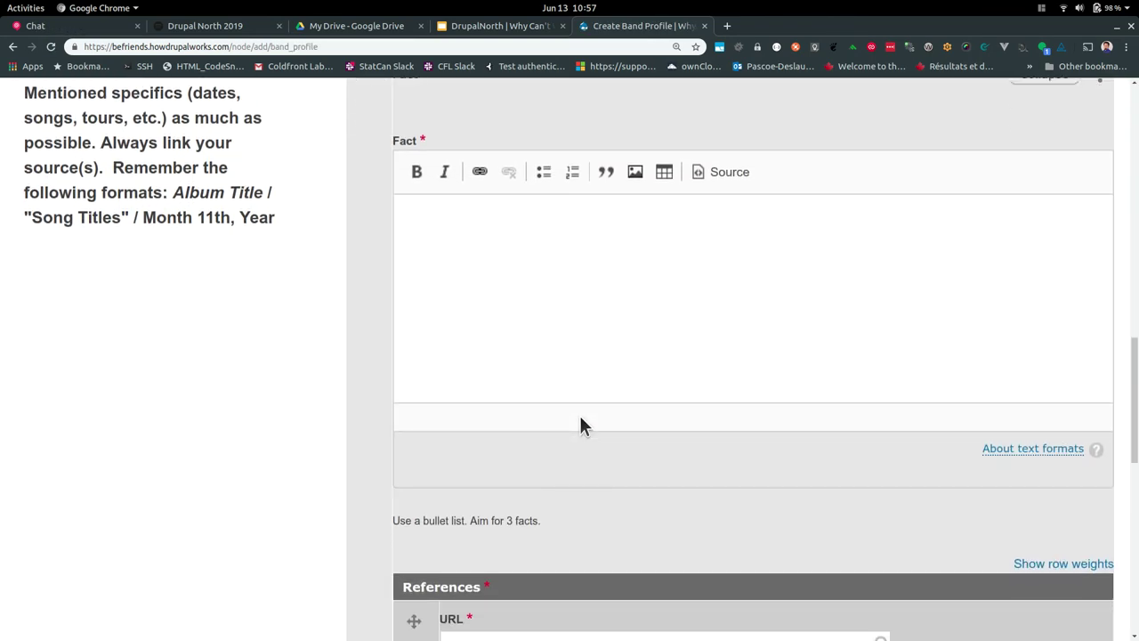
scroll(579, 413, "up", 3)
scroll(579, 413, "down", 1)
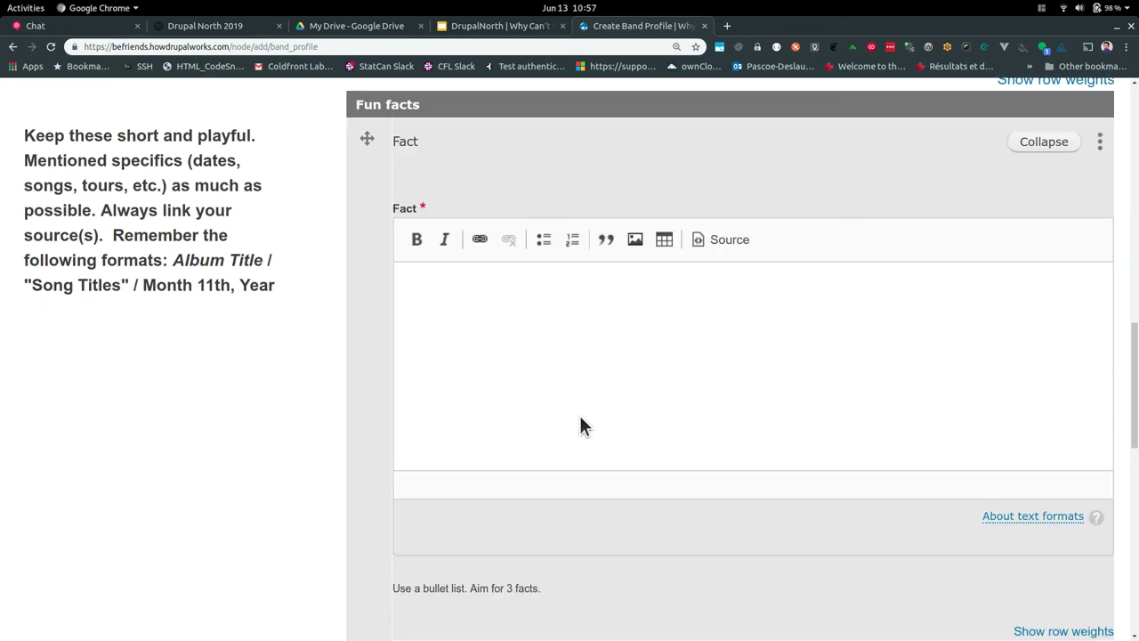
scroll(580, 417, "down", 5)
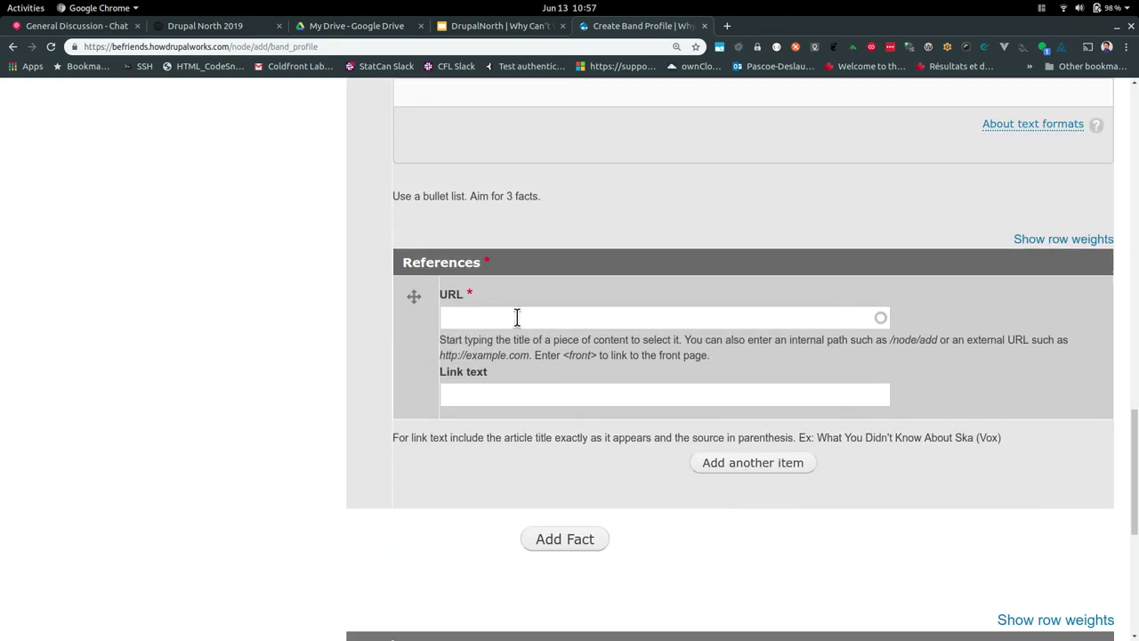
left_click(512, 317)
scroll(509, 317, "down", 3)
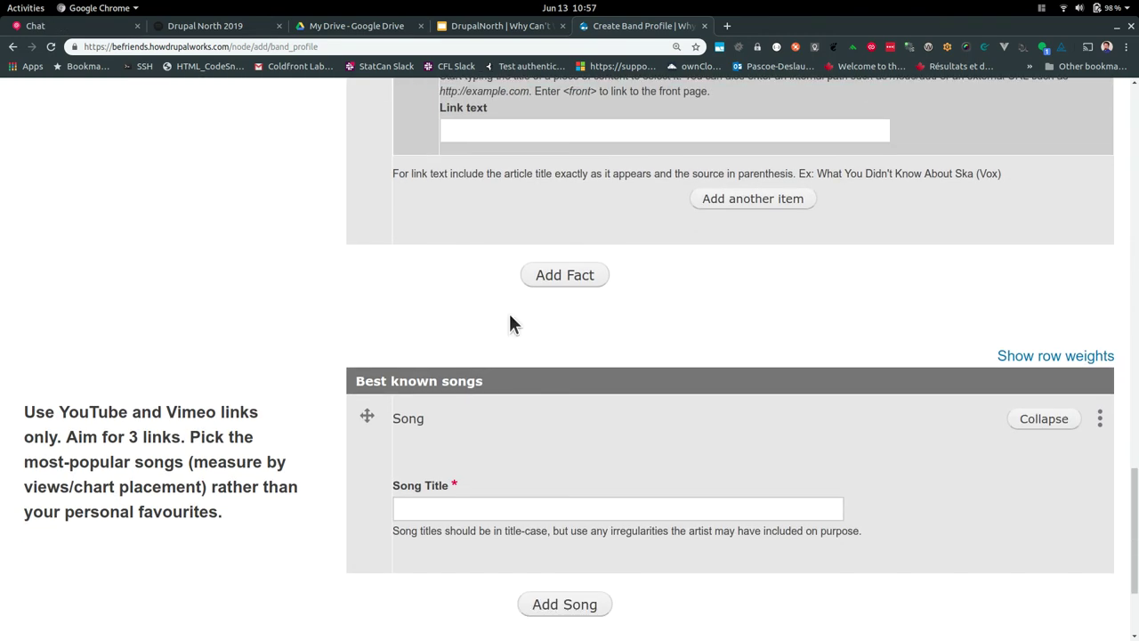
scroll(514, 353, "down", 2)
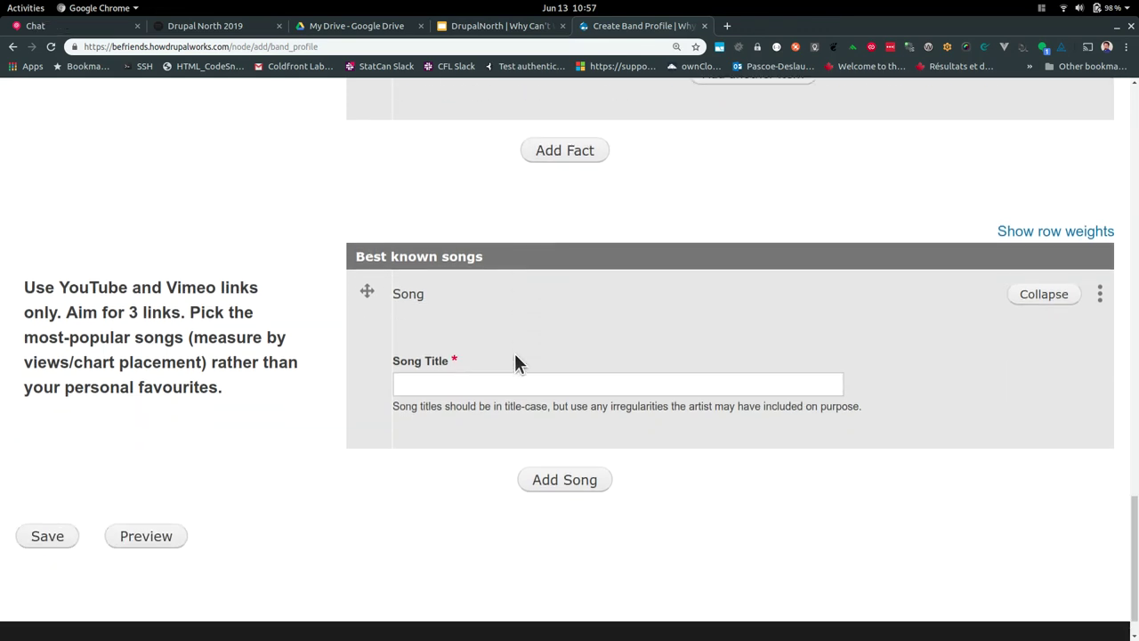
left_click(690, 381)
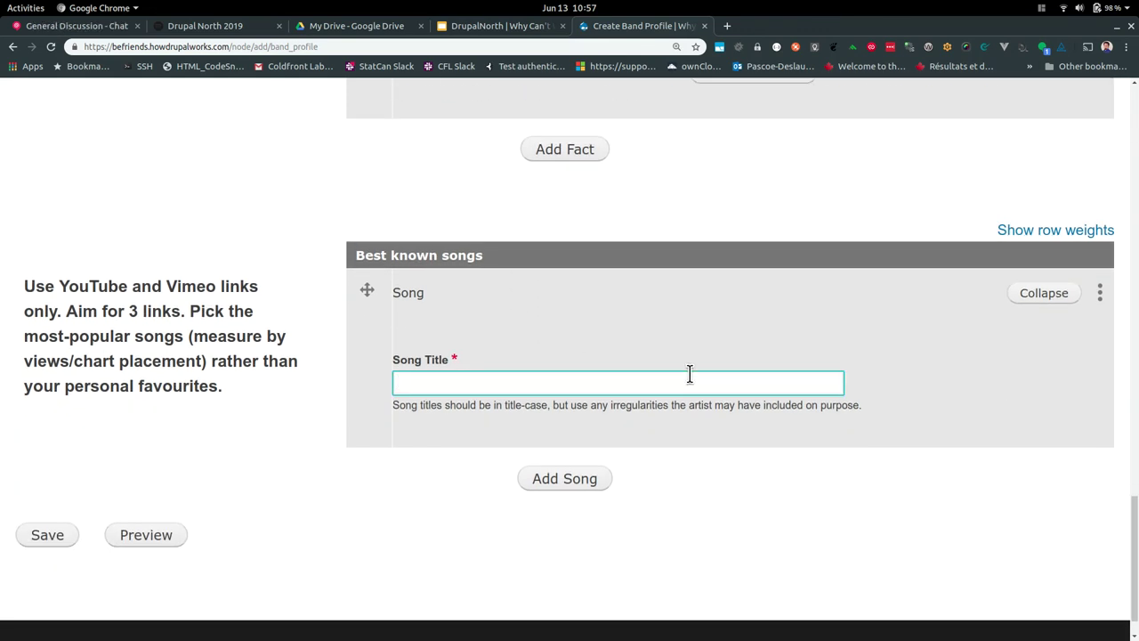
scroll(677, 378, "down", 1)
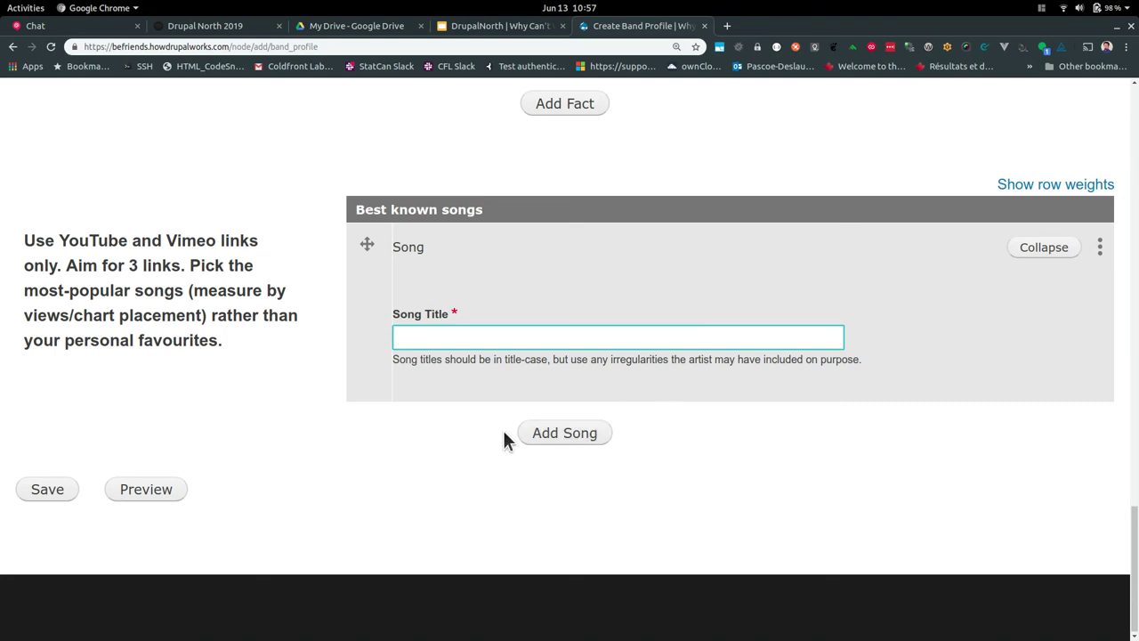
left_click(533, 431)
scroll(534, 435, "down", 2)
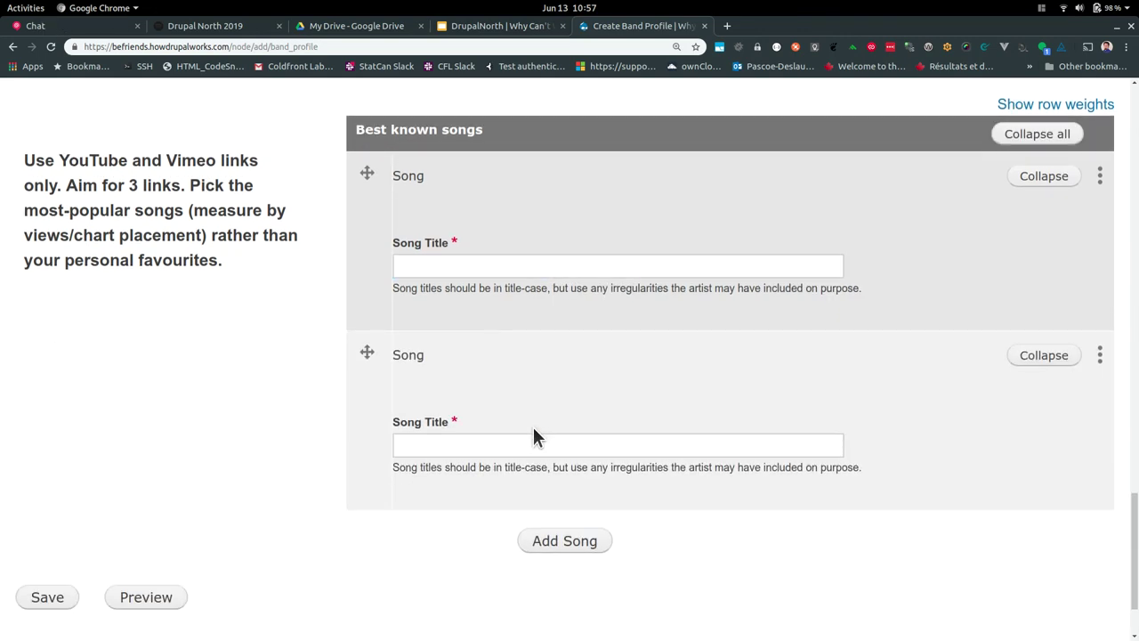
scroll(695, 377, "up", 6)
scroll(695, 376, "up", 8)
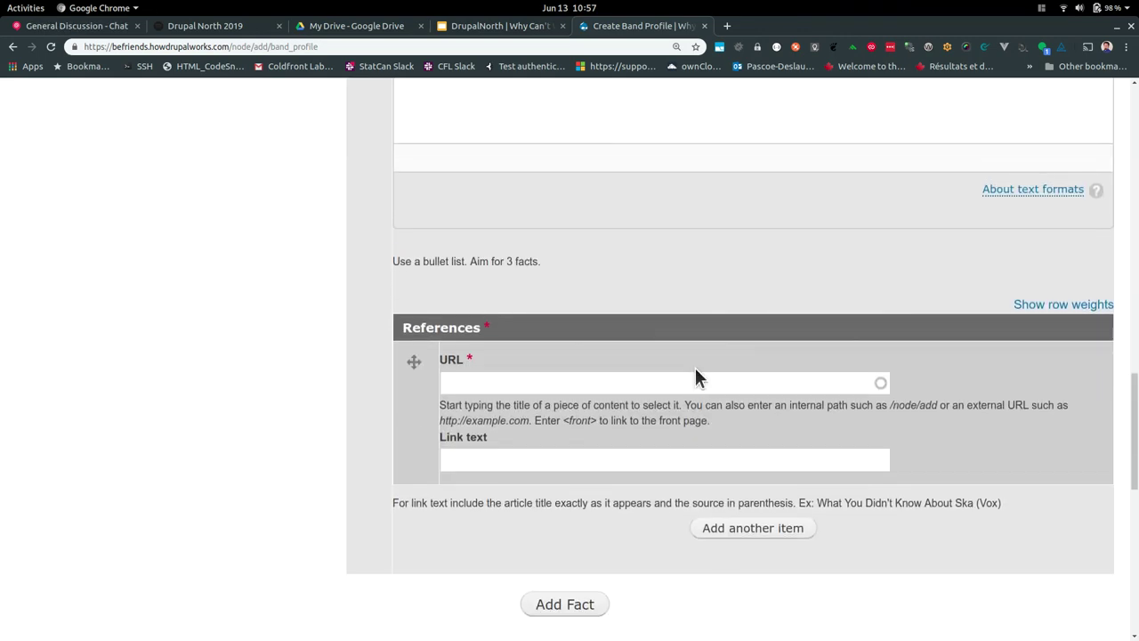
scroll(696, 370, "down", 4)
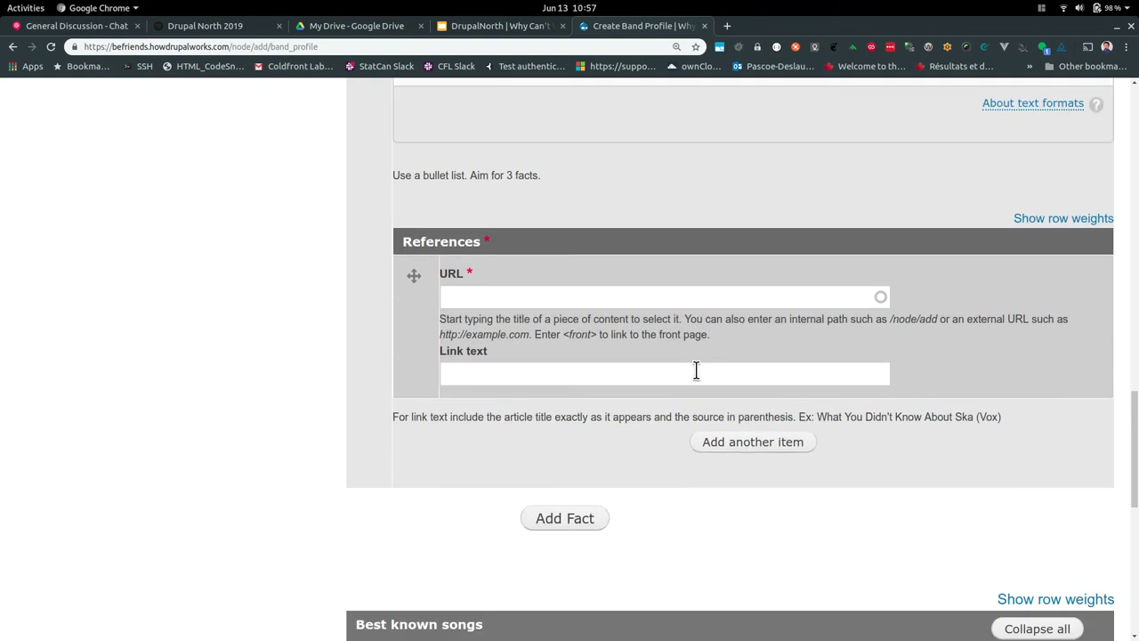
left_click(588, 521)
scroll(782, 348, "down", 4)
scroll(782, 341, "down", 10)
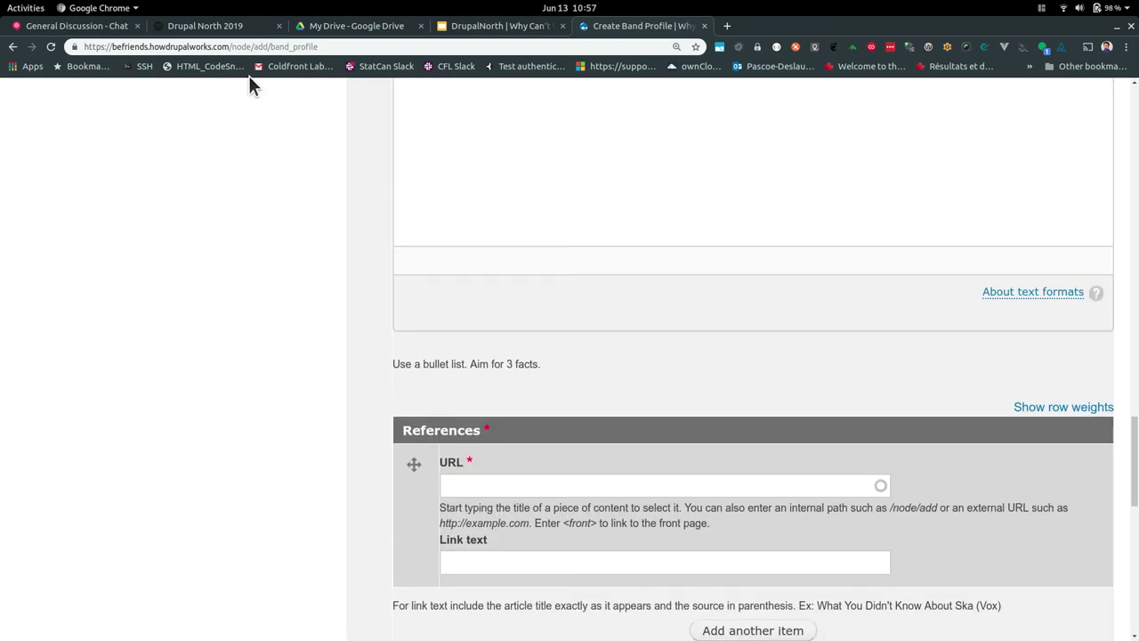
mouse_move(1, 2)
left_click(323, 272)
key("ctrl+minus")
key("ctrl+minus")
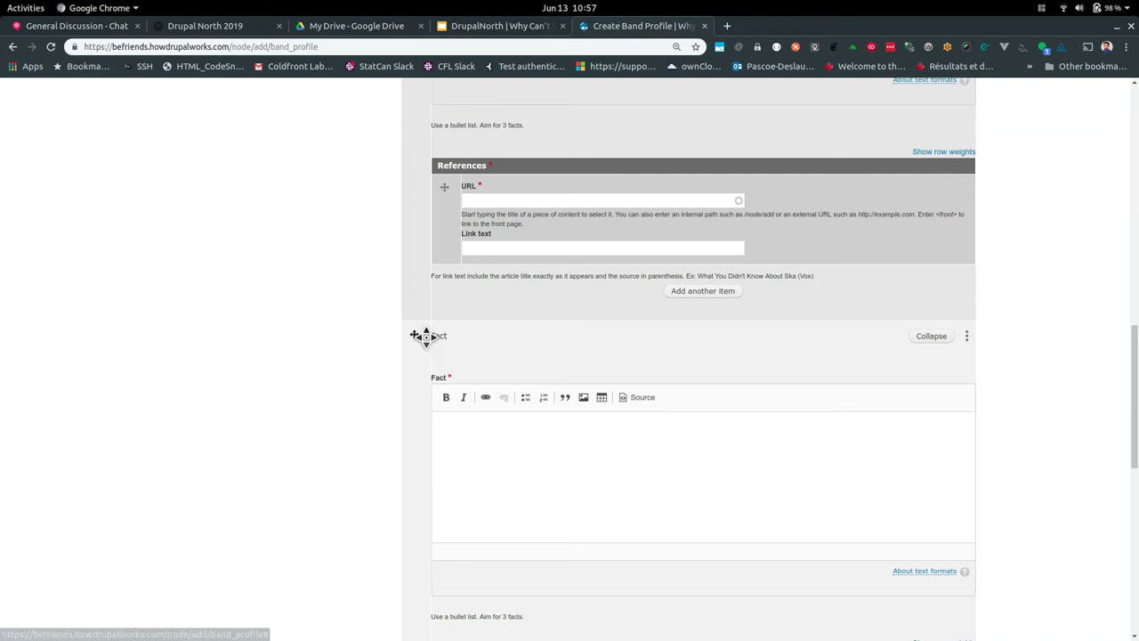
left_click(413, 334)
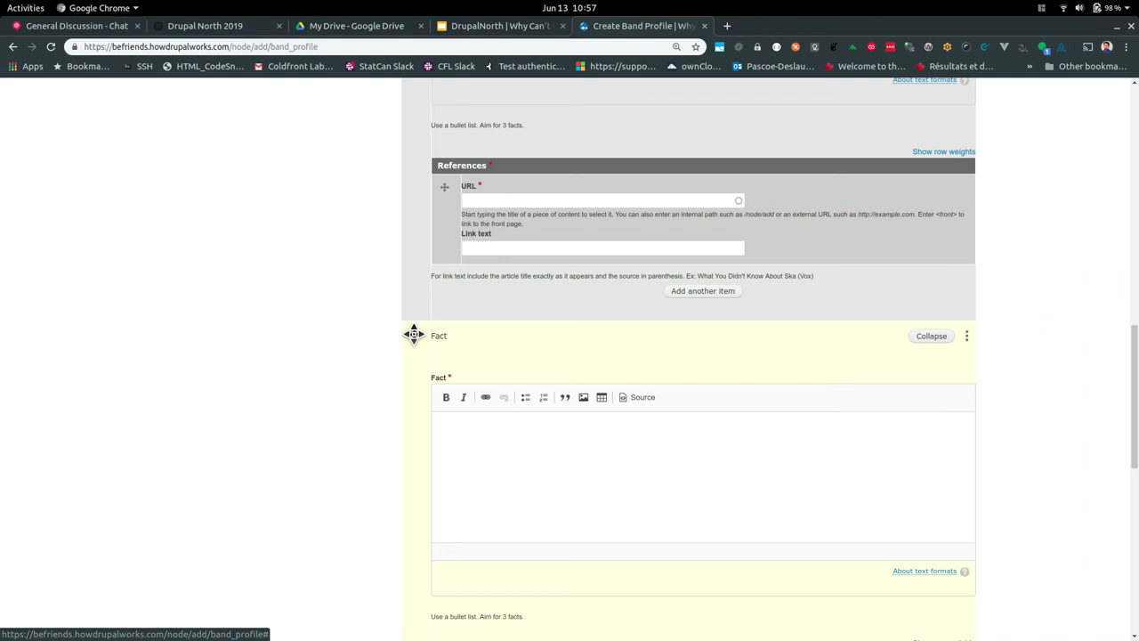
scroll(349, 255, "up", 4)
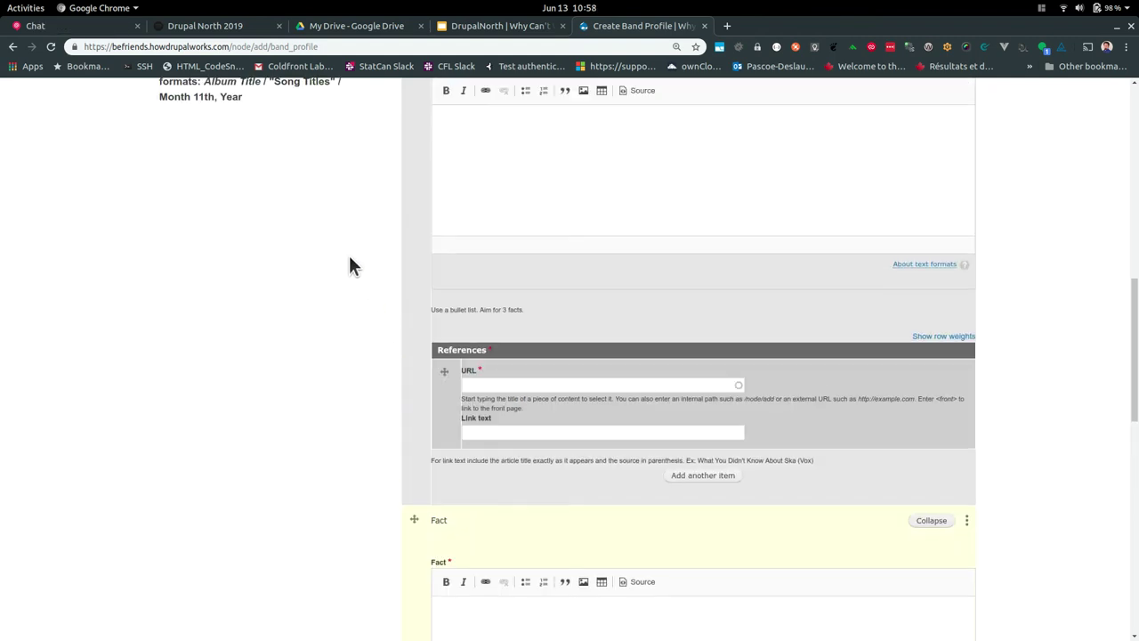
- Go back to Add content and forward again to a fresh Create Commentary Article form
scroll(349, 255, "up", 10)
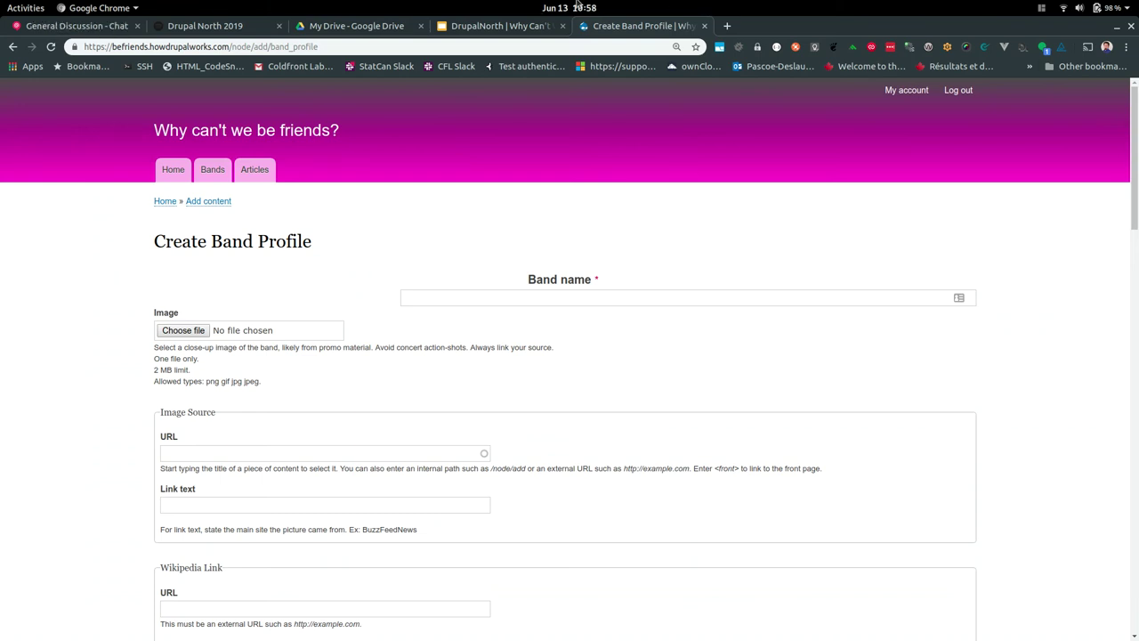
left_click(12, 48)
left_click(12, 51)
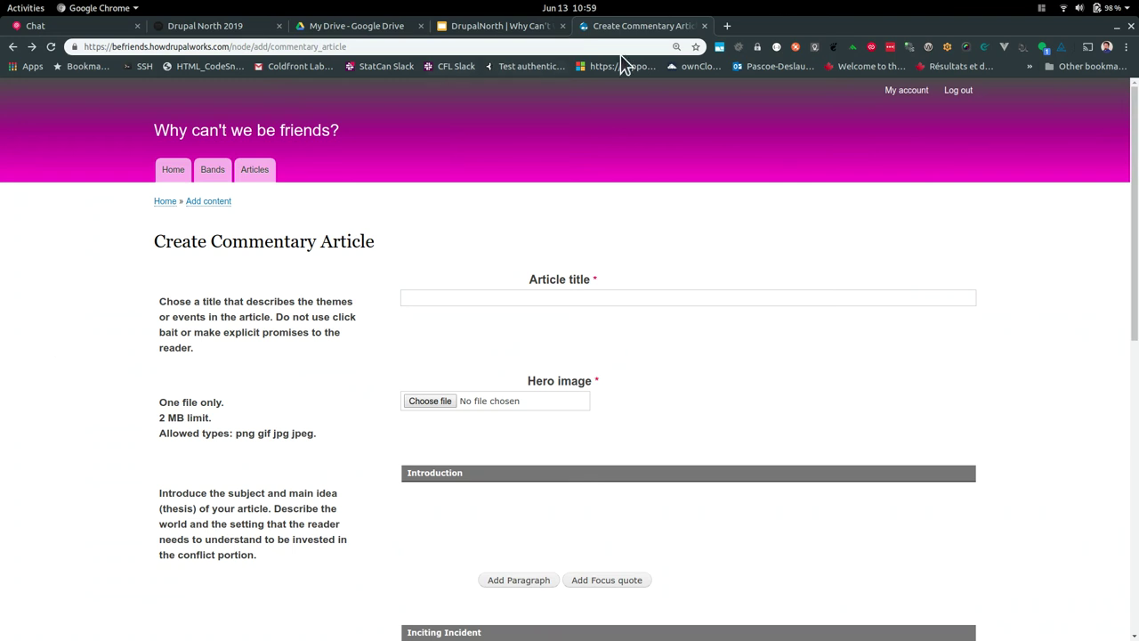
- Load befriends.howdrupalworks.com in a new browser tab and log out
left_click(727, 26)
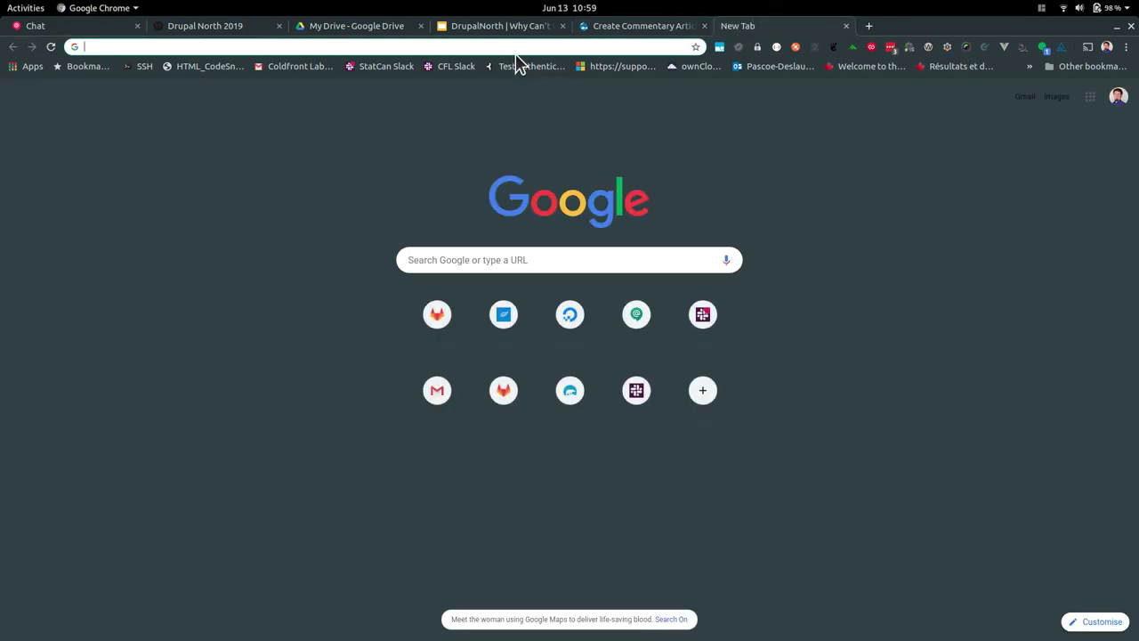
type("be")
key("Return")
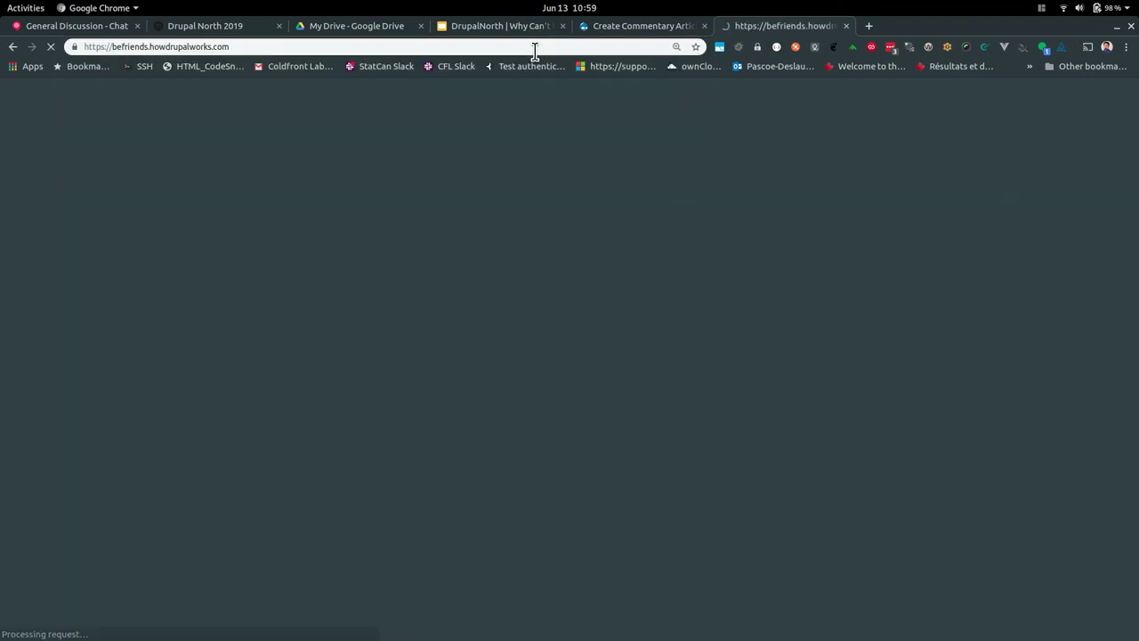
left_click(958, 90)
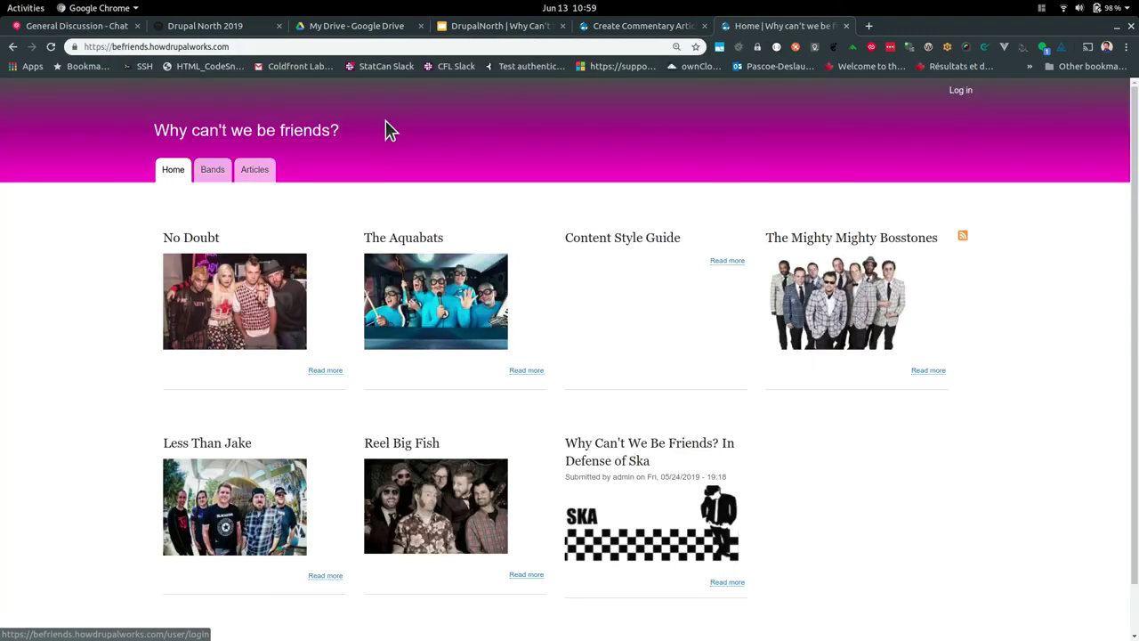
- Log back in with the administrator's username and password
left_click(961, 91)
type("admin")
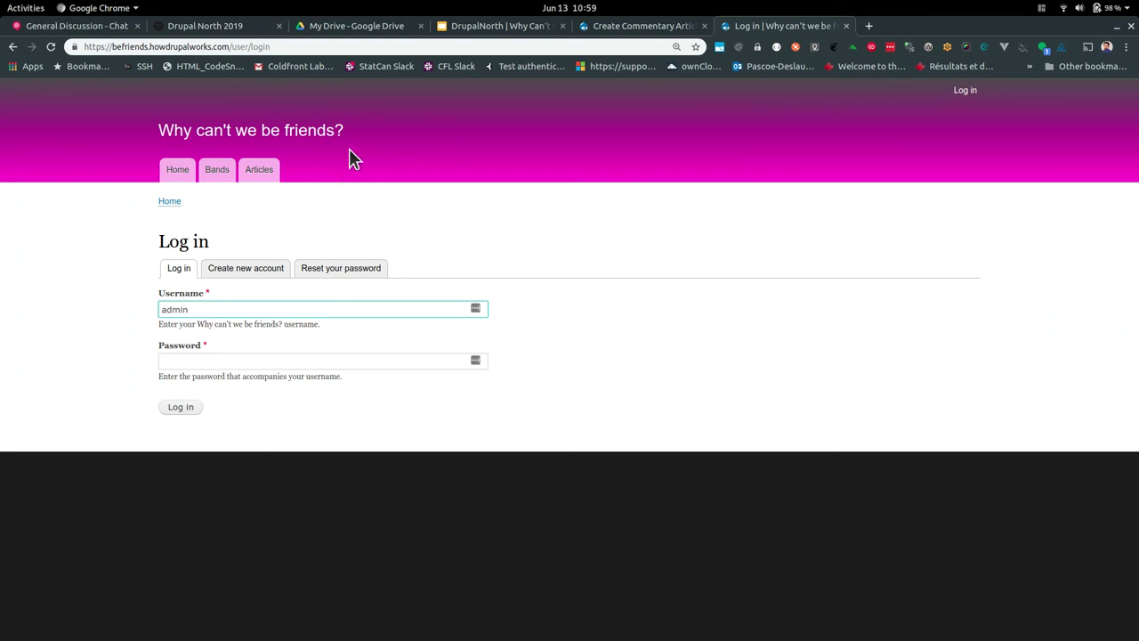
left_click_drag(347, 142, 156, 139)
left_click(205, 359)
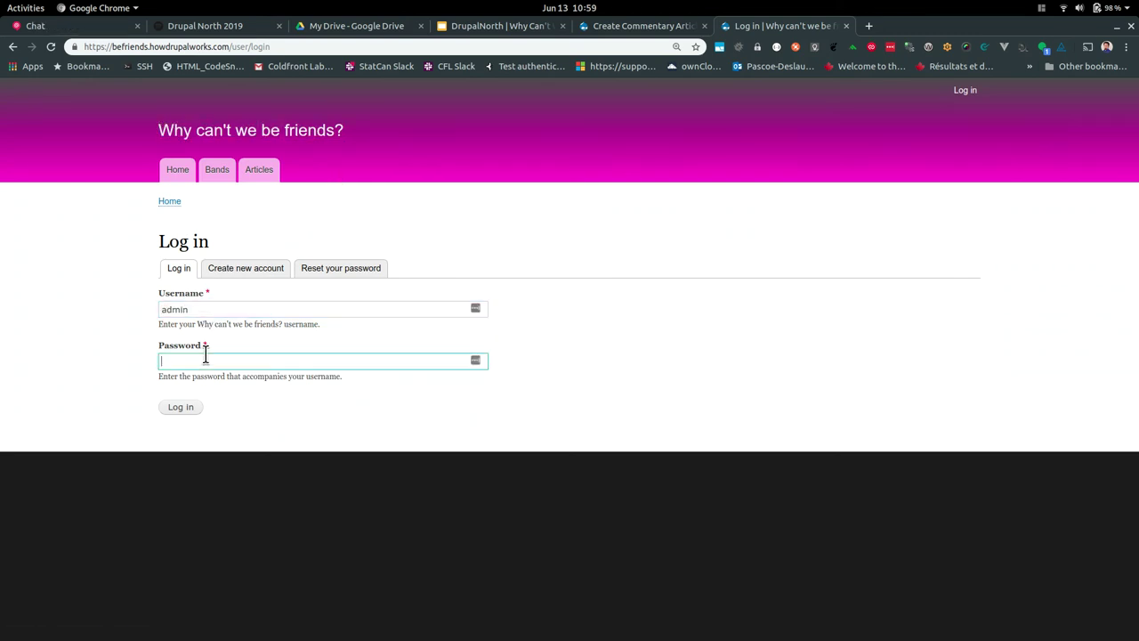
key("ctrl+v")
key("Return")
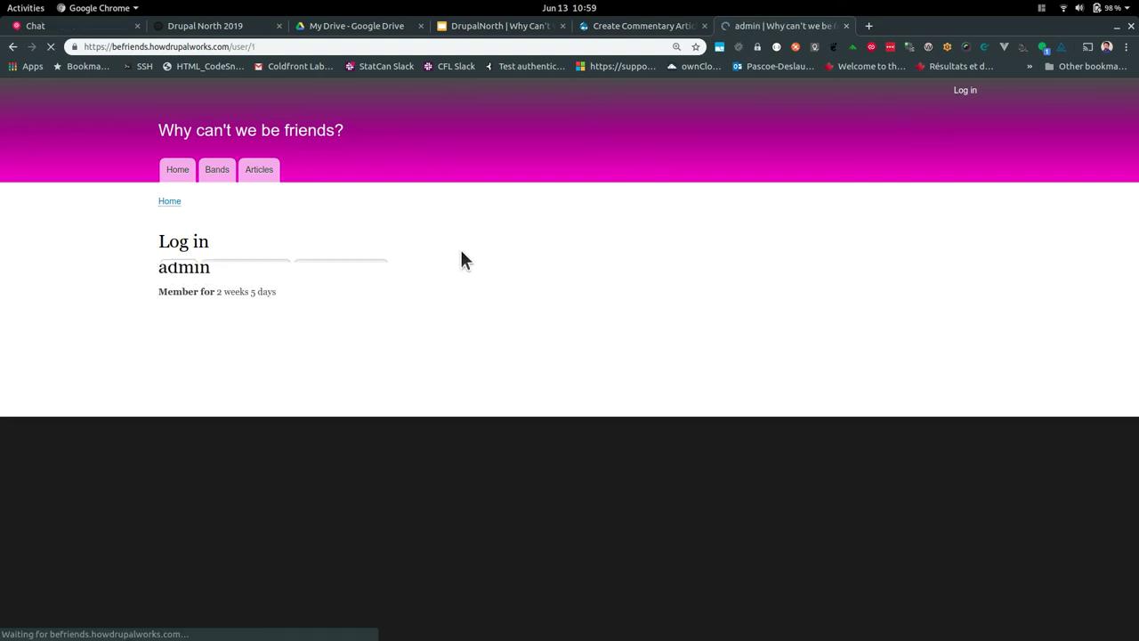
left_click(35, 91)
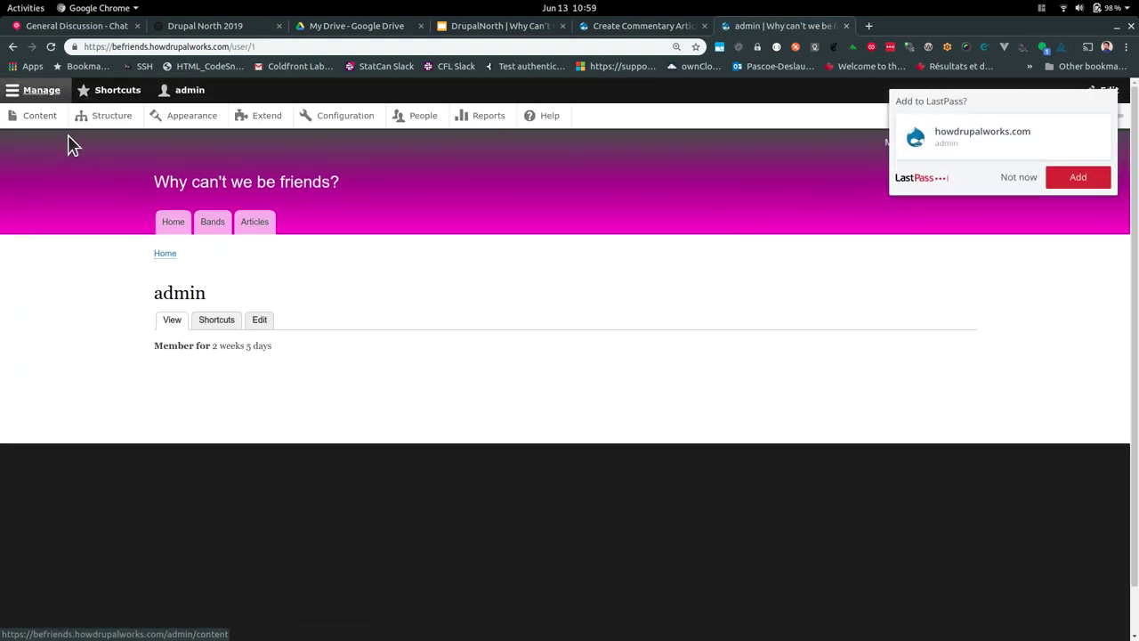
- Go through Structure > Content types, then Content > Add content to Commentary Article
left_click(120, 116)
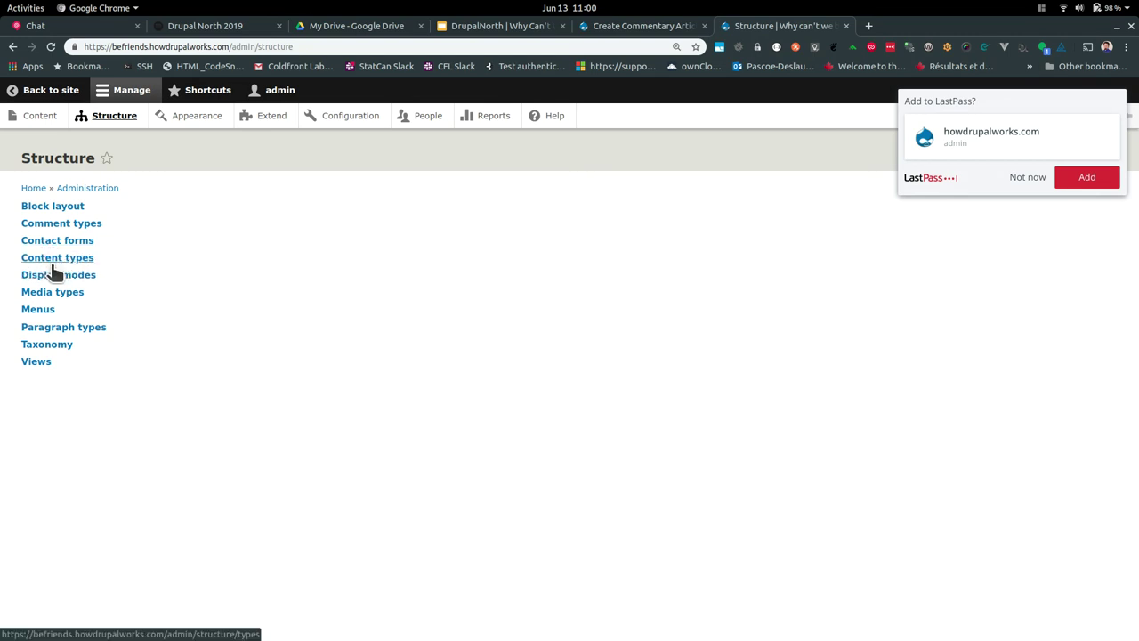
left_click(53, 260)
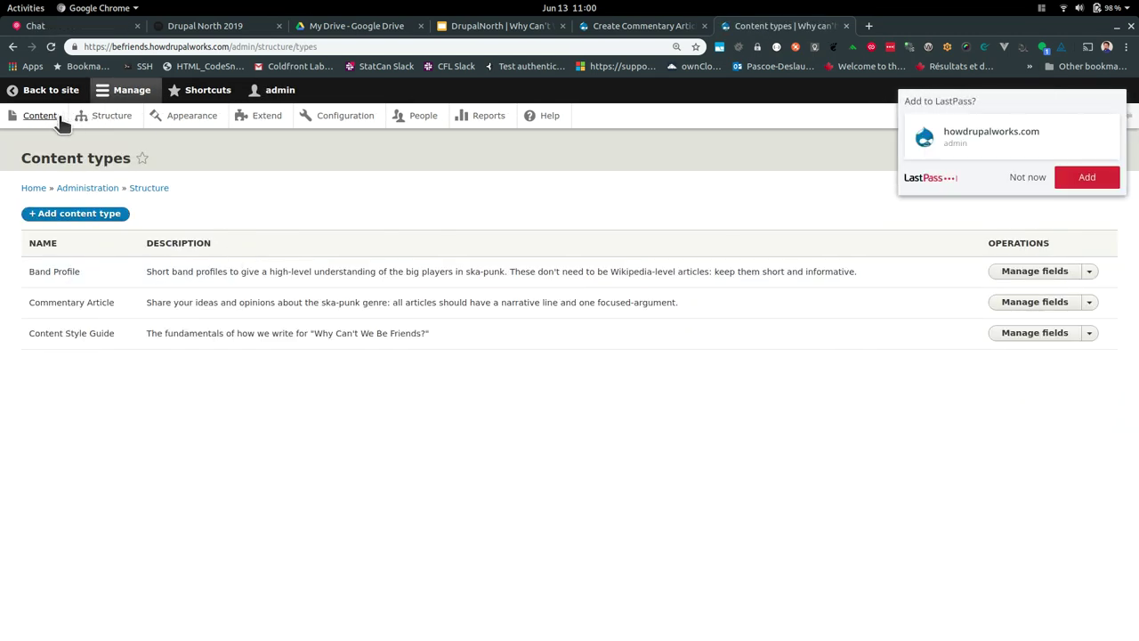
left_click(46, 116)
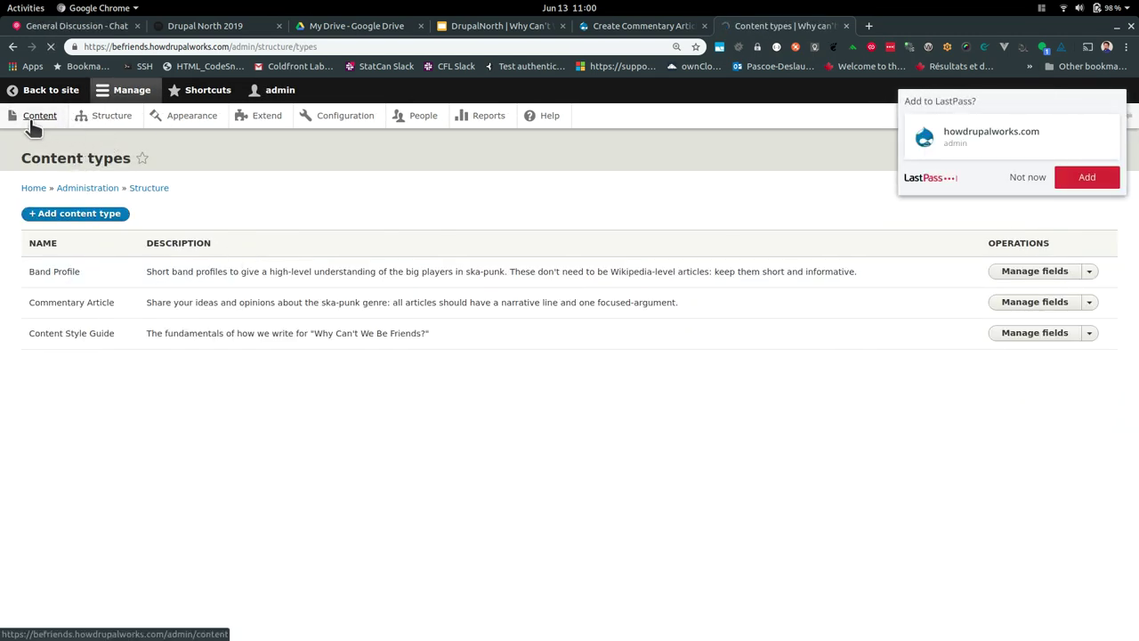
left_click(100, 250)
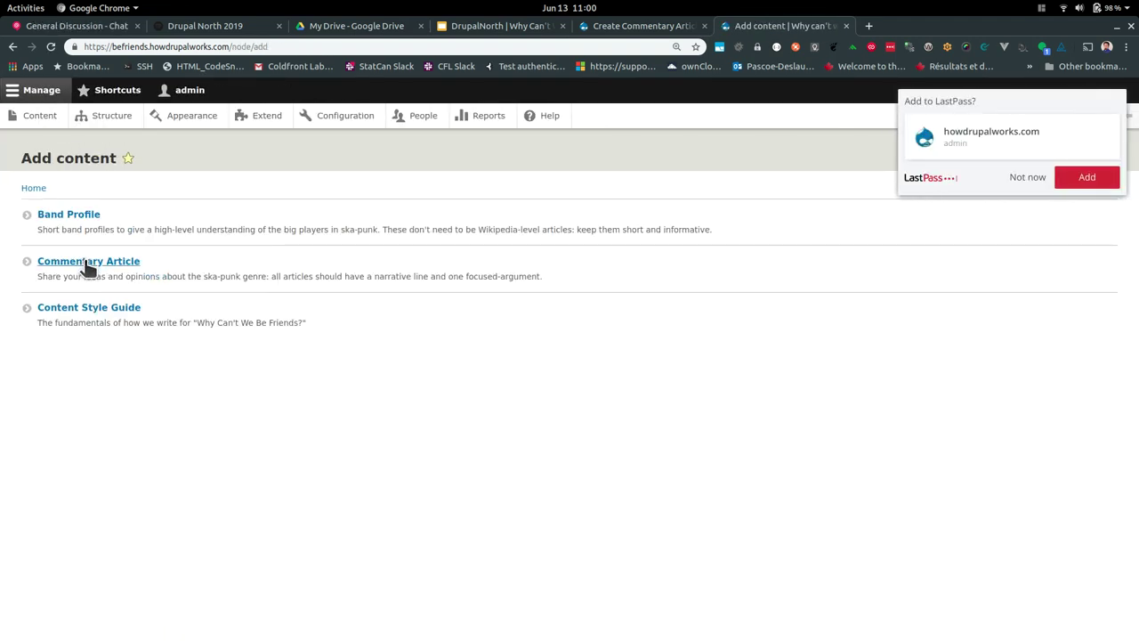
left_click(89, 263)
scroll(610, 320, "down", 3)
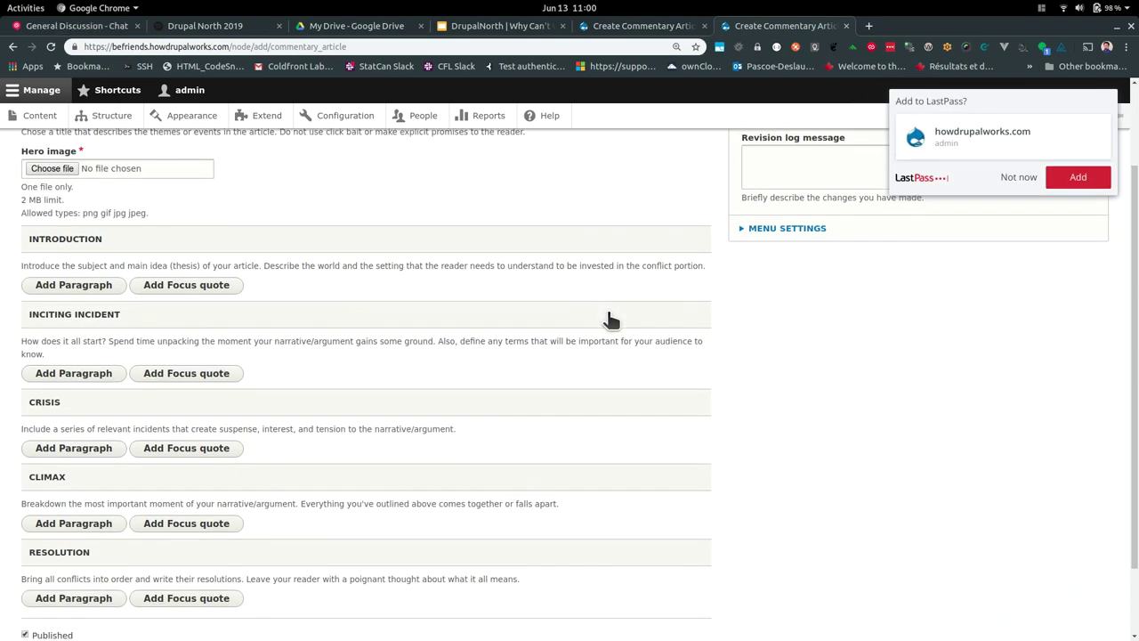
- Set zoom to 125%, add an Introduction Paragraph, then return to the front-end form tab
scroll(610, 321, "up", 3)
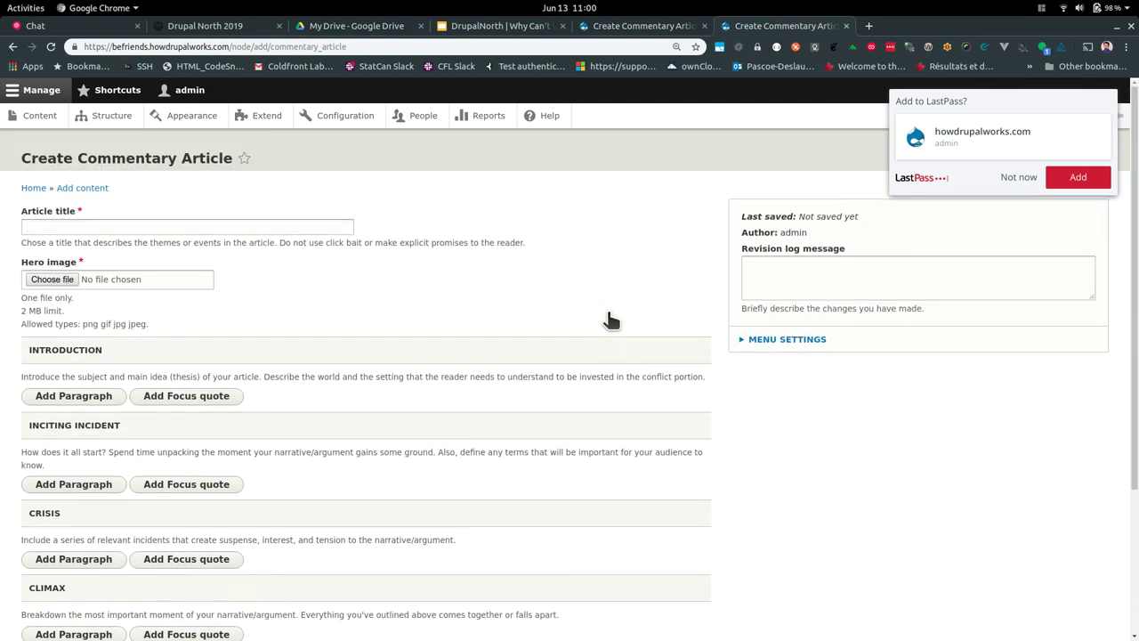
key("ctrl+plus")
key("ctrl+plus")
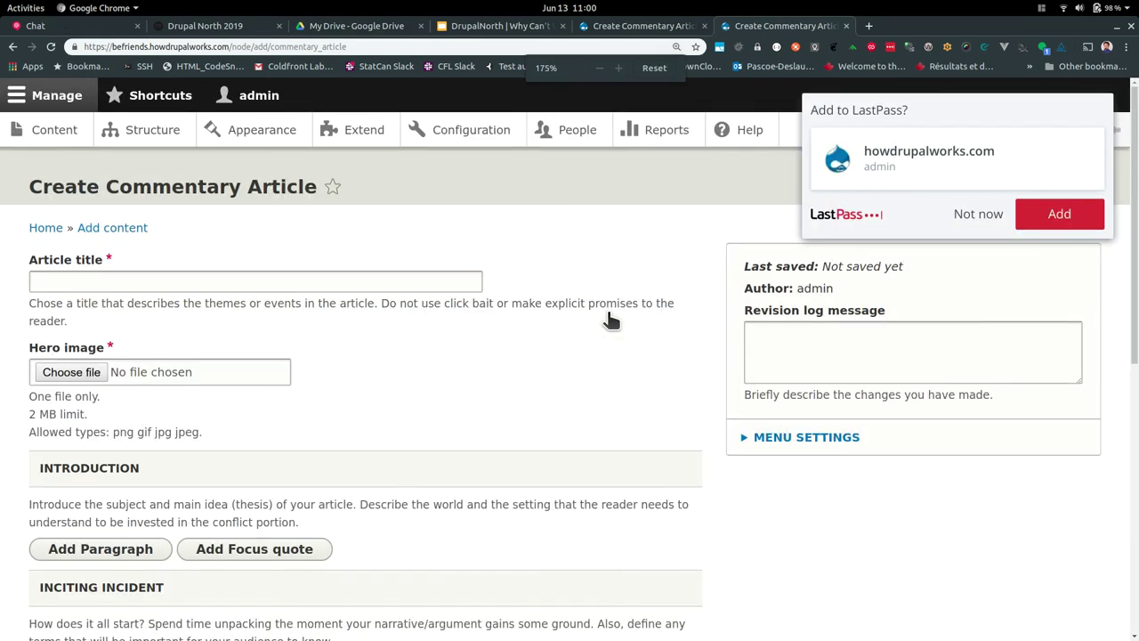
key("ctrl+minus")
key("ctrl+minus")
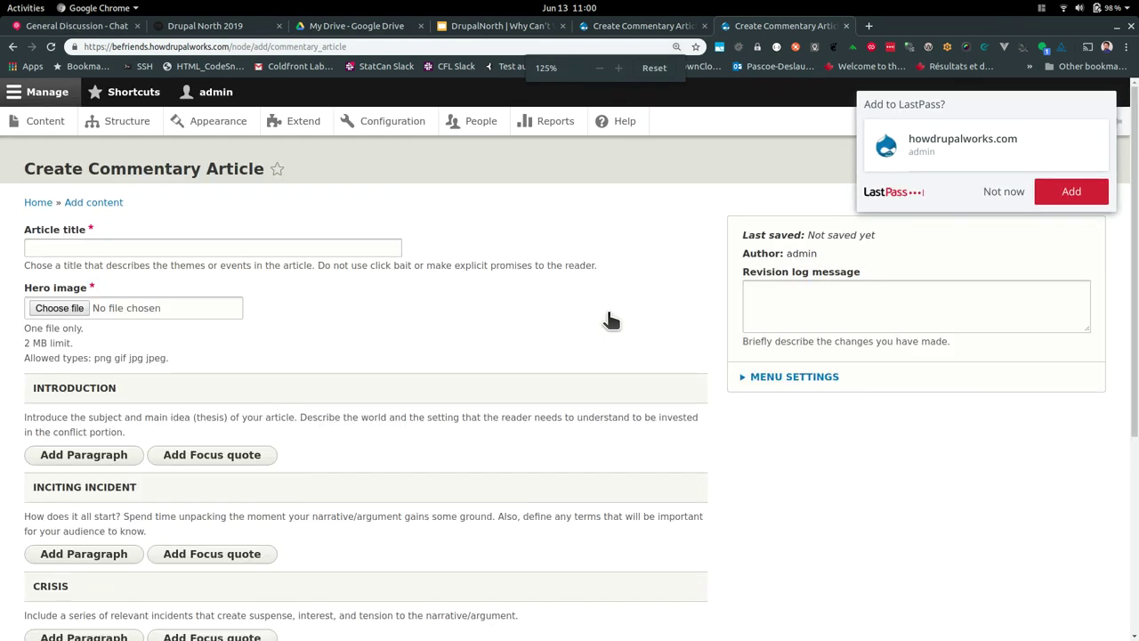
left_click(92, 459)
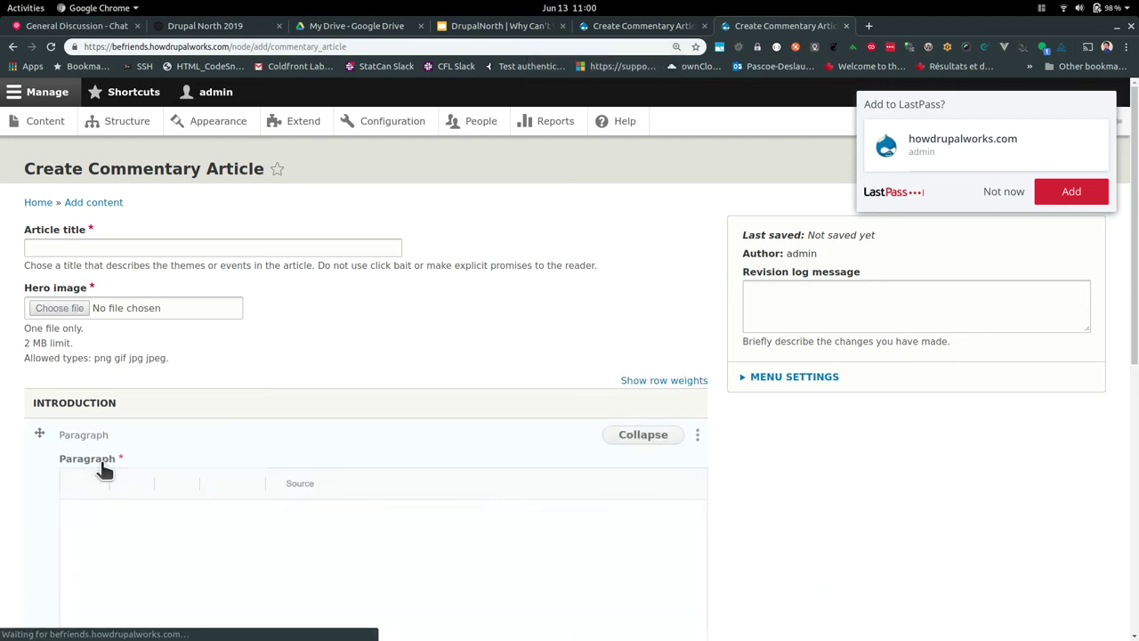
scroll(98, 466, "down", 3)
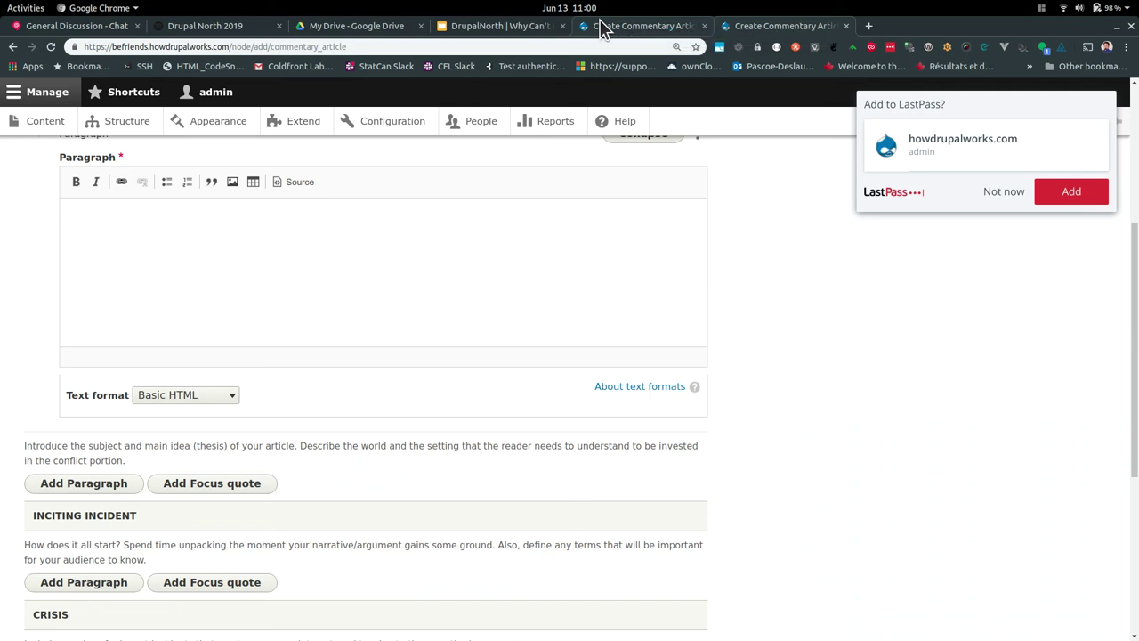
left_click(603, 27)
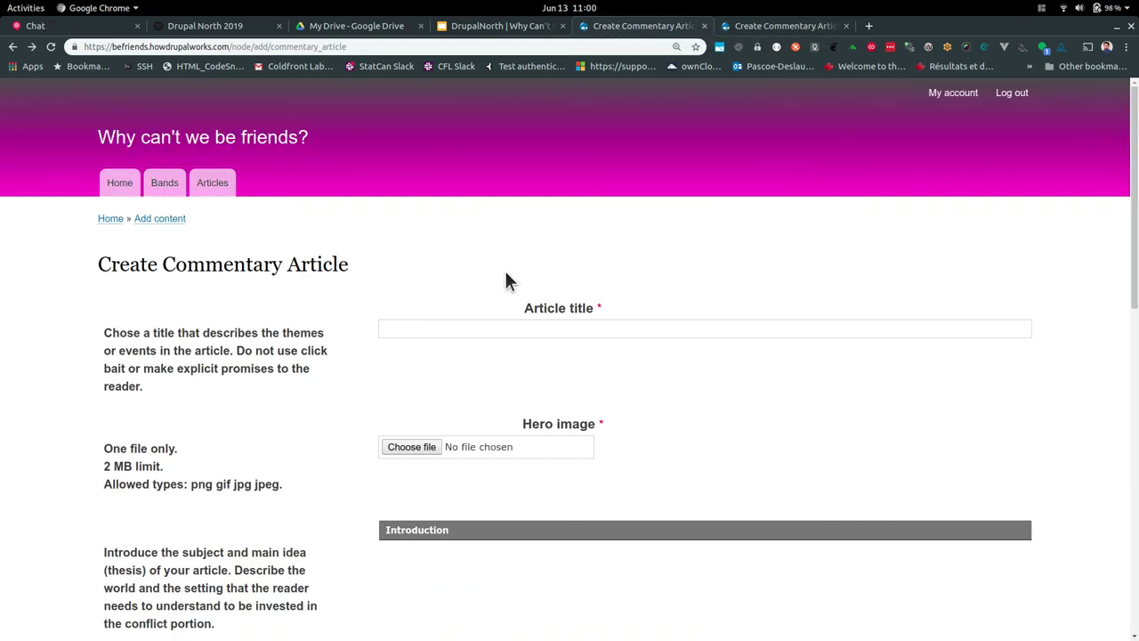
scroll(506, 276, "down", 2)
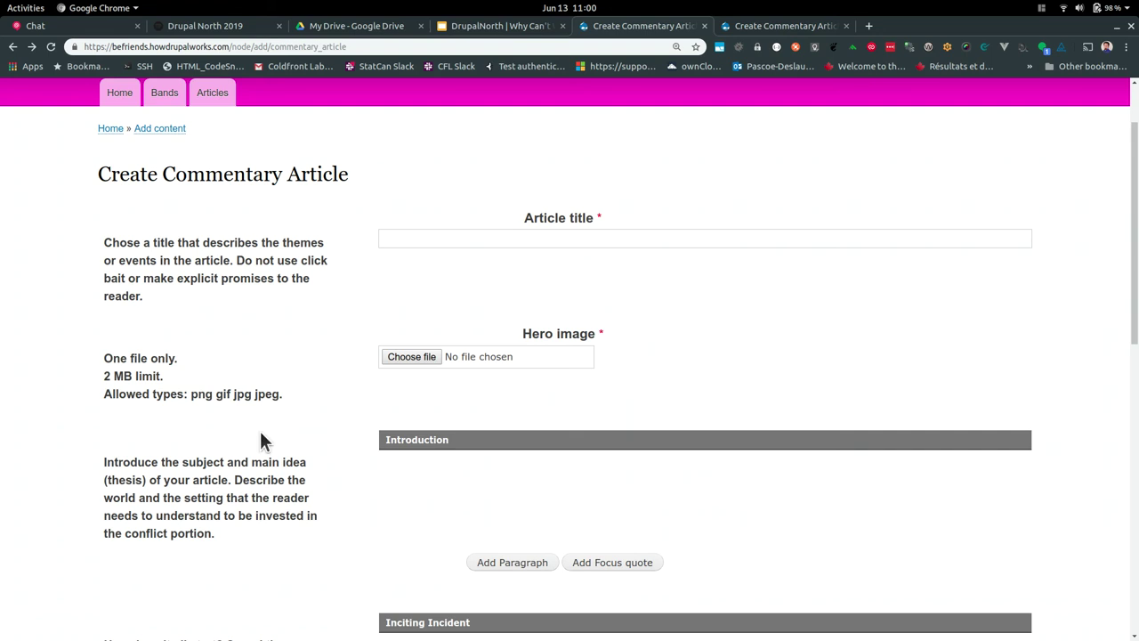